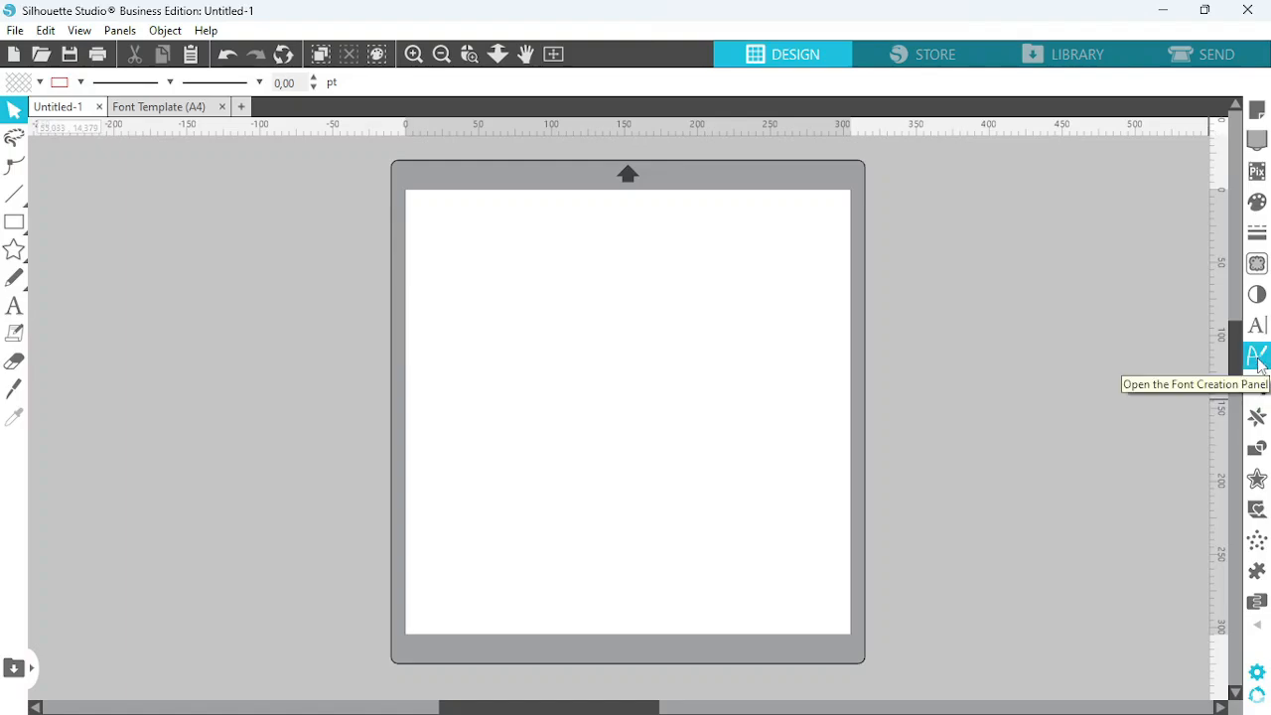
Open the font creation tools and send the A4 font template from its print preview to the system print dialog.
{"action": "left_click", "coordinate": [1258, 359]}
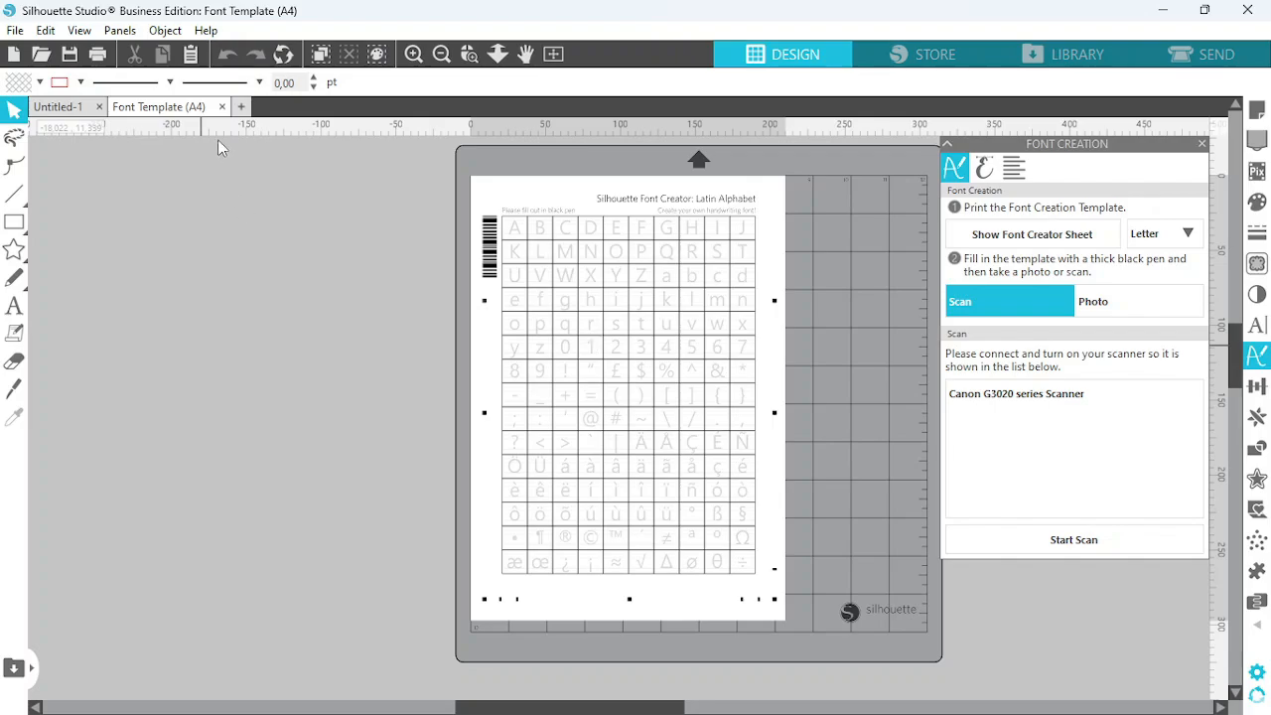
{"action": "left_click", "coordinate": [15, 31]}
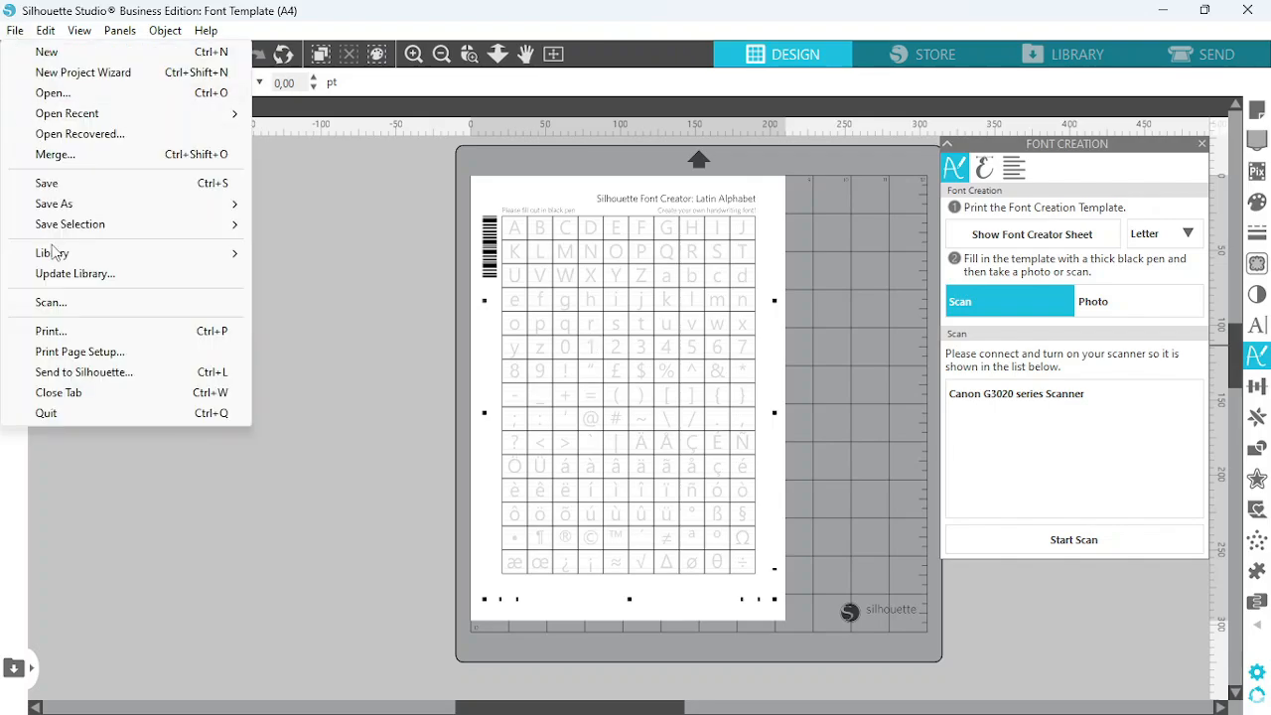
{"action": "left_click", "coordinate": [72, 334]}
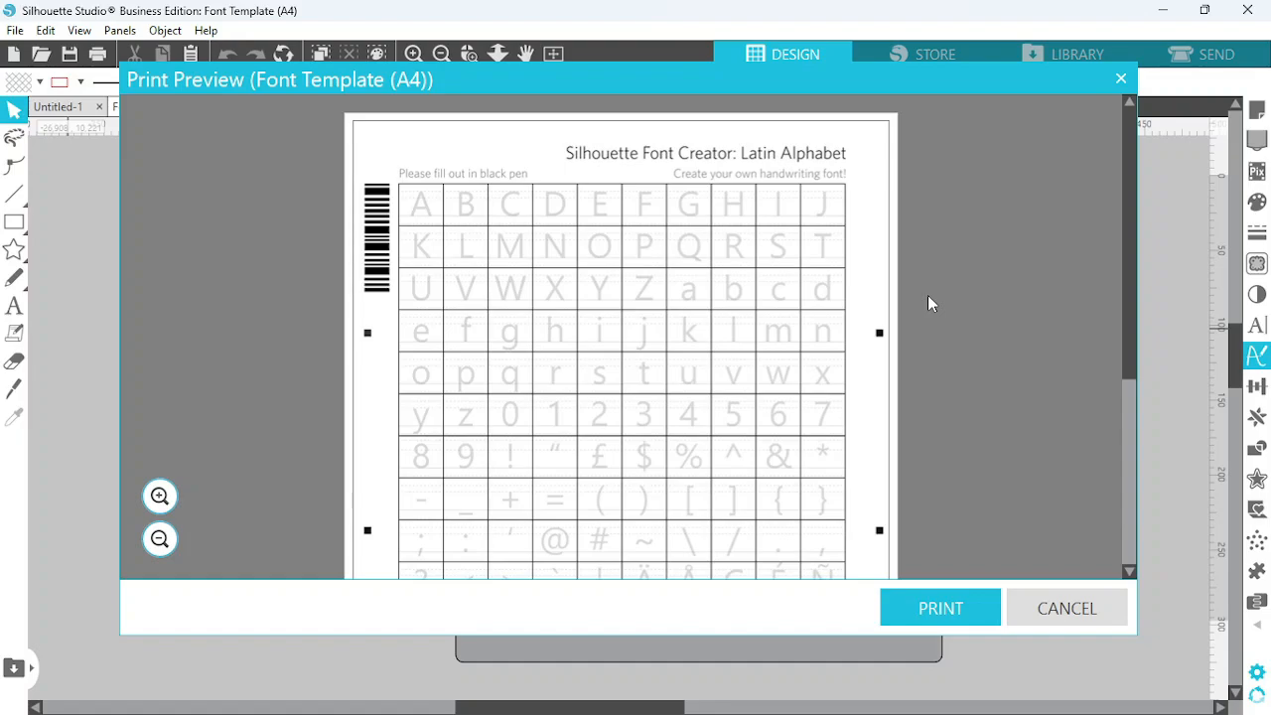
{"action": "left_click", "coordinate": [943, 610]}
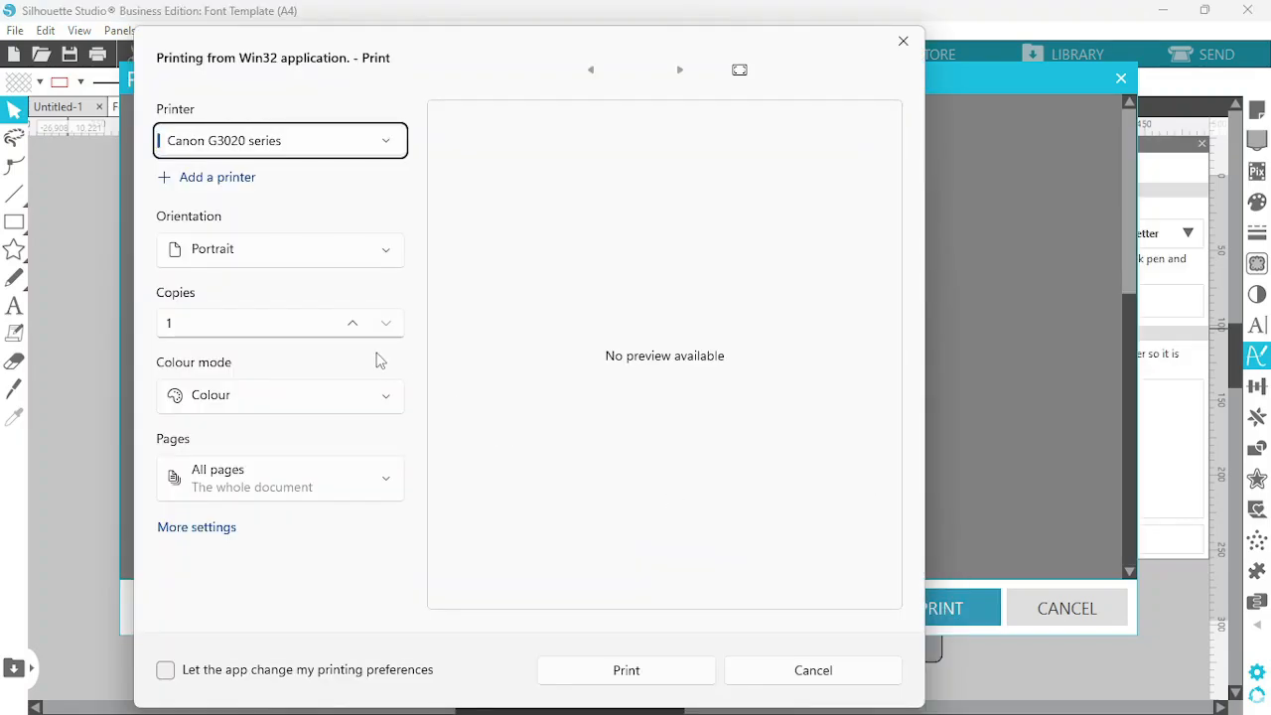
Set the template print to monochrome, all pages, on plain A4 paper with standard quality and grayscale printing.
{"action": "left_click", "coordinate": [391, 401]}
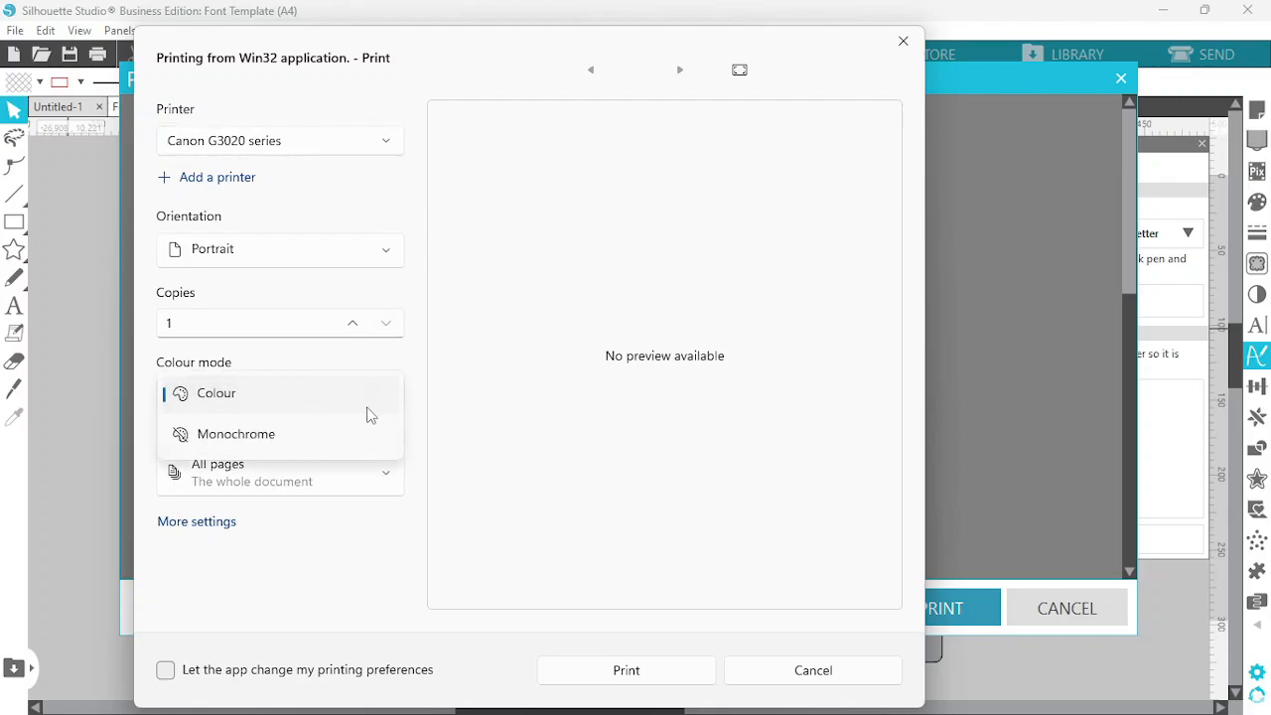
{"action": "left_click", "coordinate": [257, 441]}
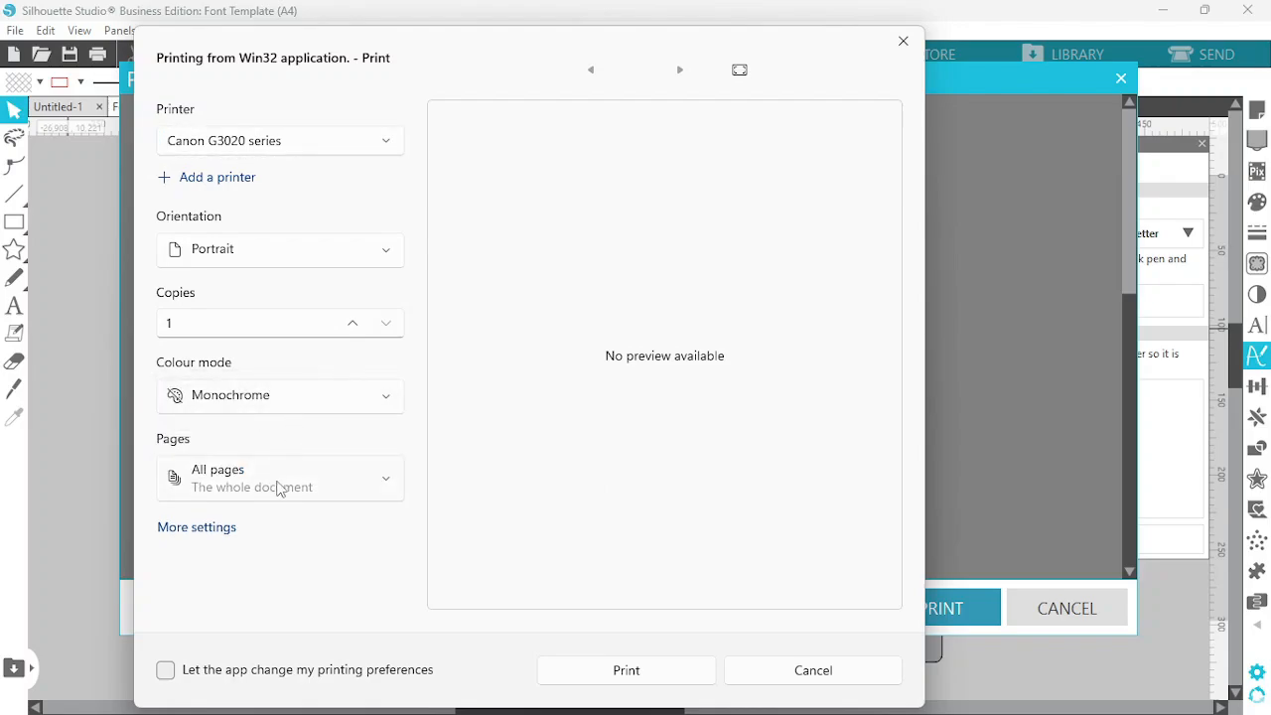
{"action": "left_click", "coordinate": [380, 487]}
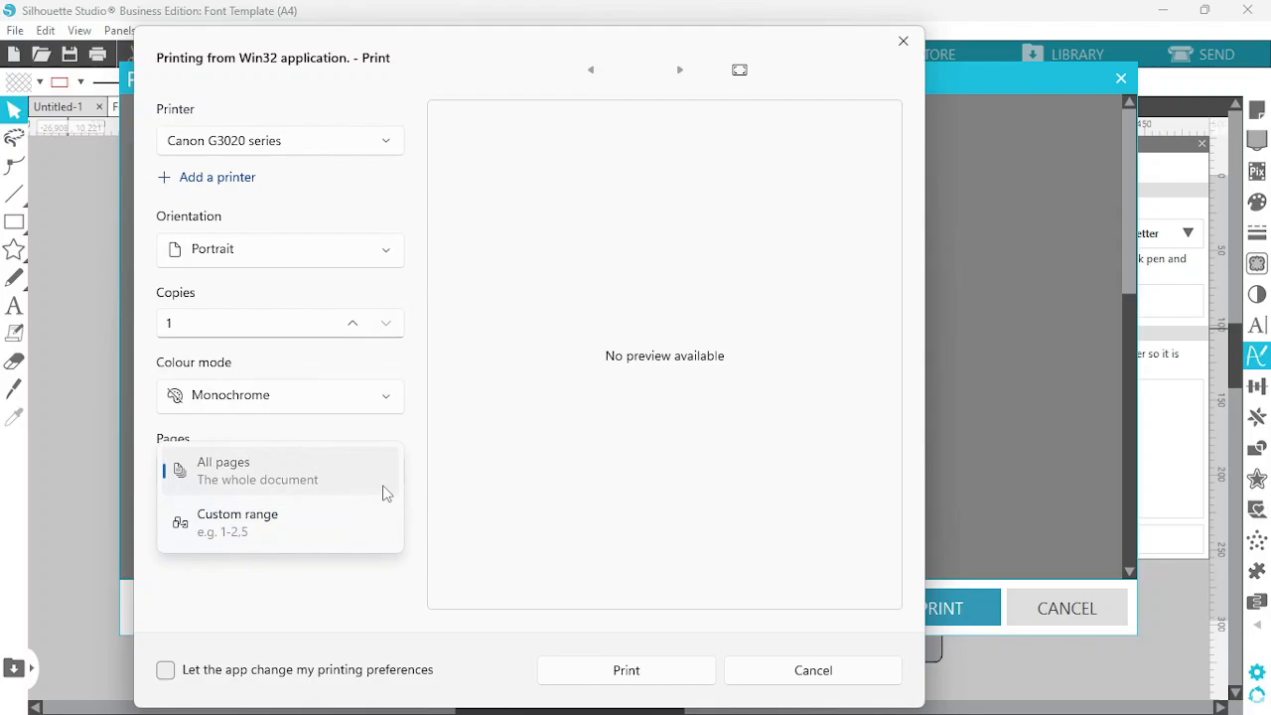
{"action": "left_click", "coordinate": [338, 469]}
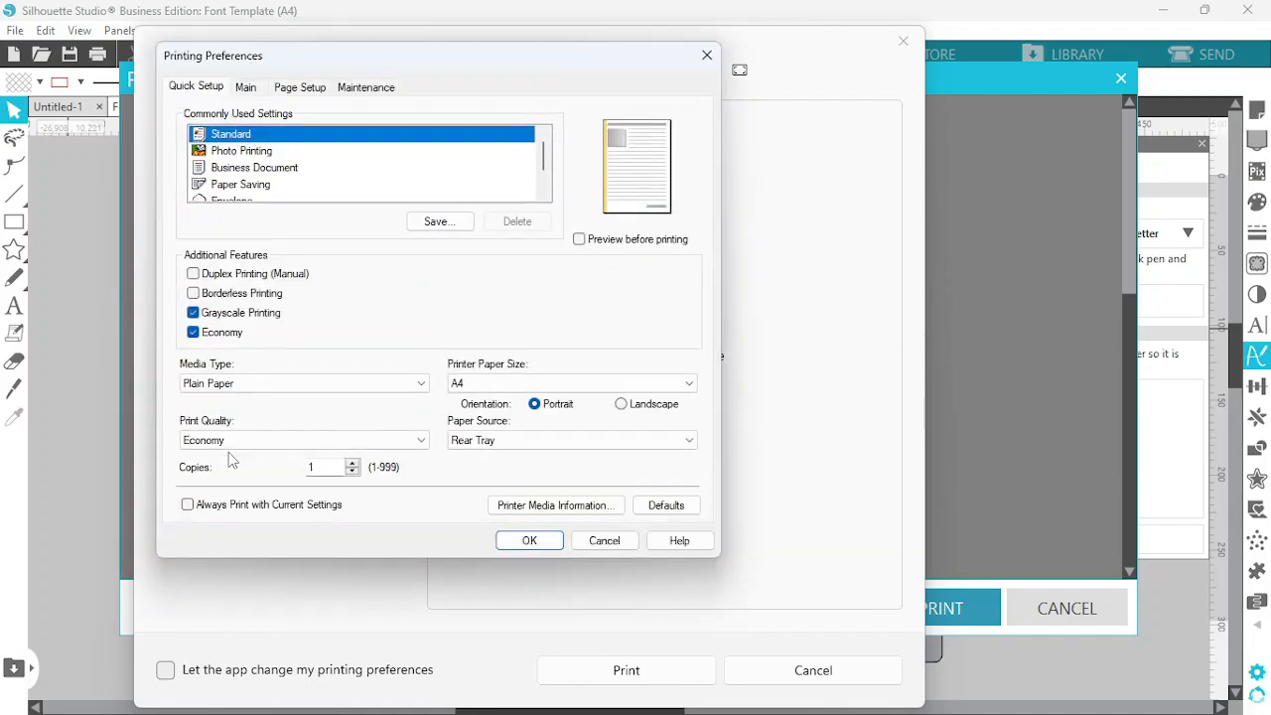
{"action": "left_click", "coordinate": [229, 387]}
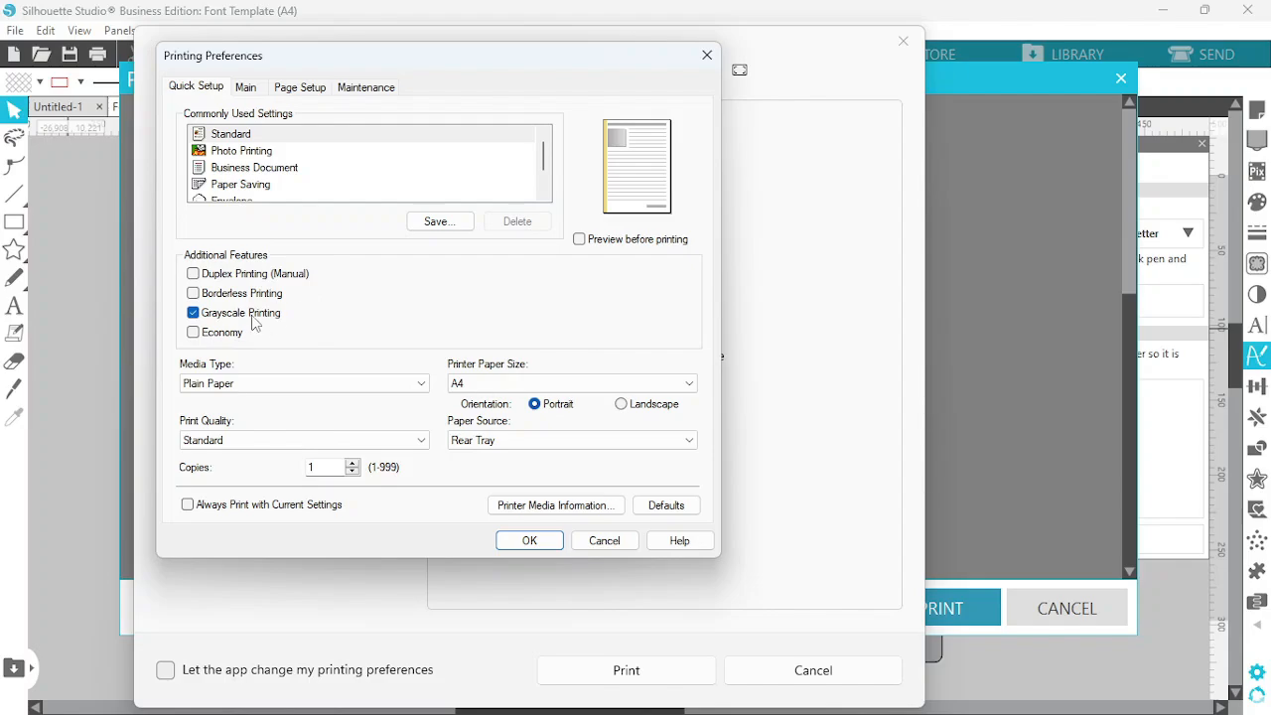
{"action": "left_click", "coordinate": [529, 541]}
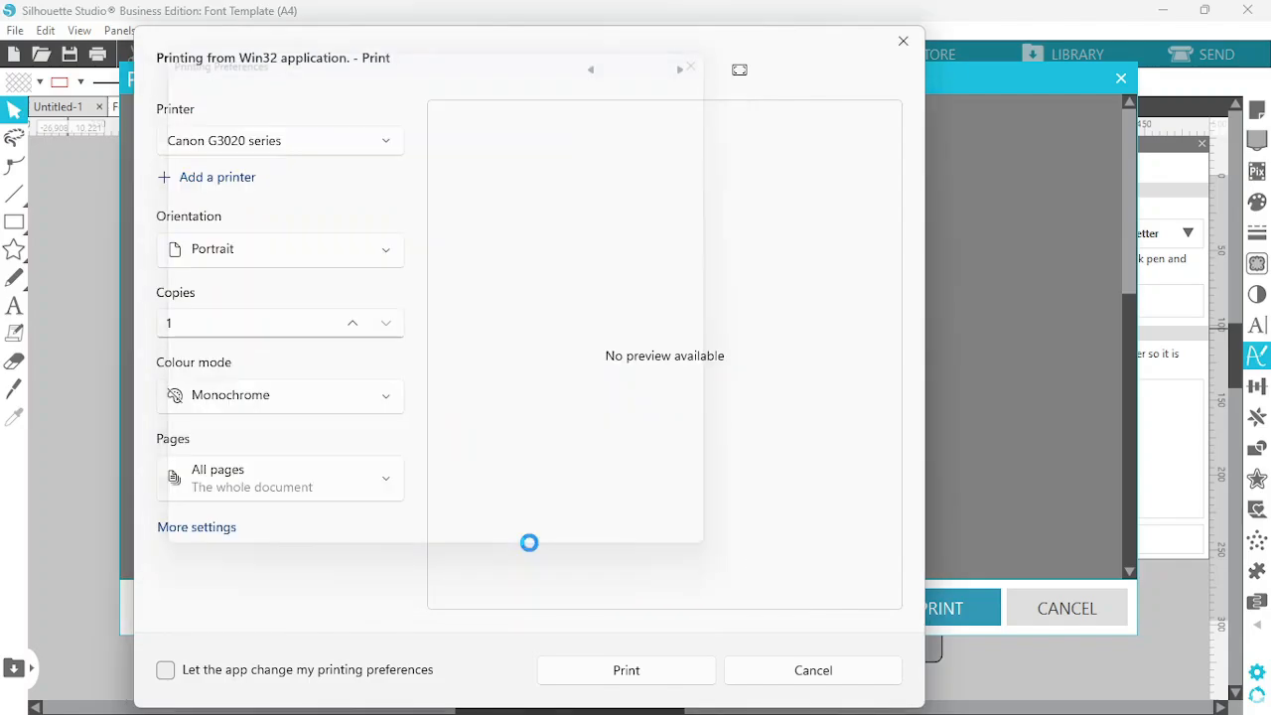
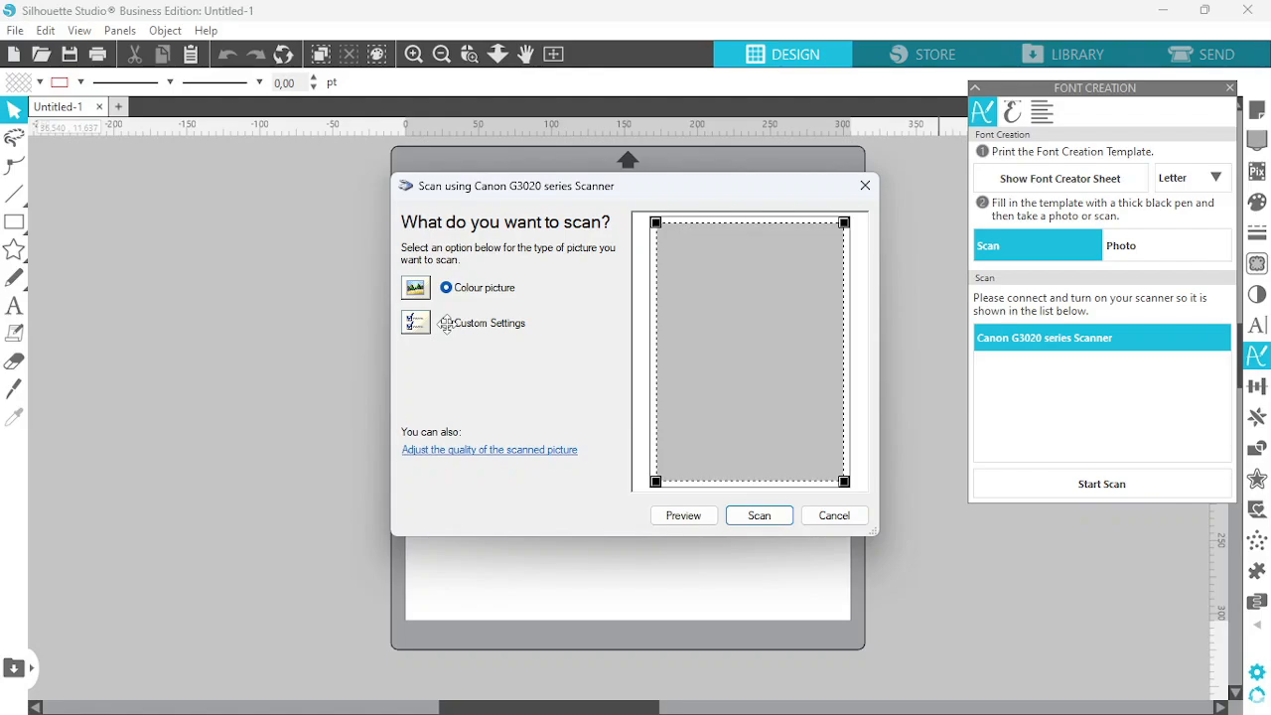
Scan the filled-in font template with the Canon G3020 scanner using Custom Settings.
{"action": "left_click", "coordinate": [445, 324]}
{"action": "left_click", "coordinate": [759, 518]}
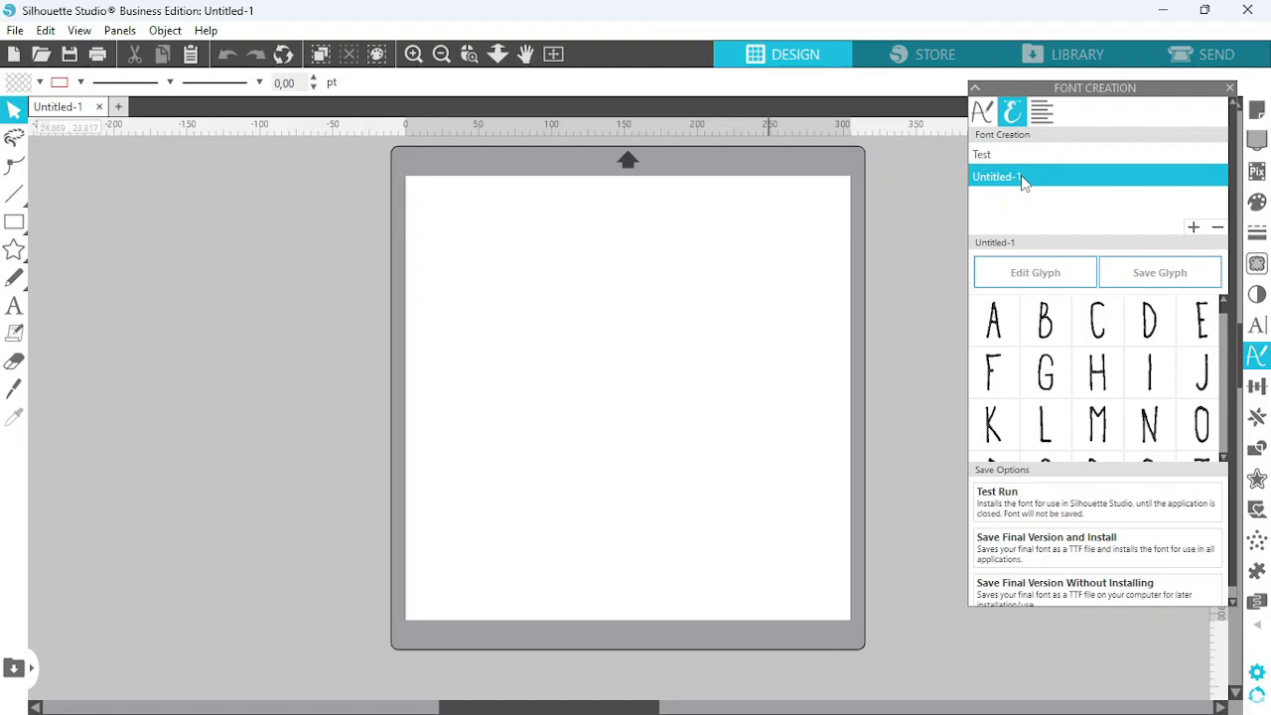
Look through the scanned glyphs of the Untitled-1 font and review its three save options.
{"action": "scroll", "coordinate": [1106, 399], "scroll_direction": "down", "scroll_amount": 1}
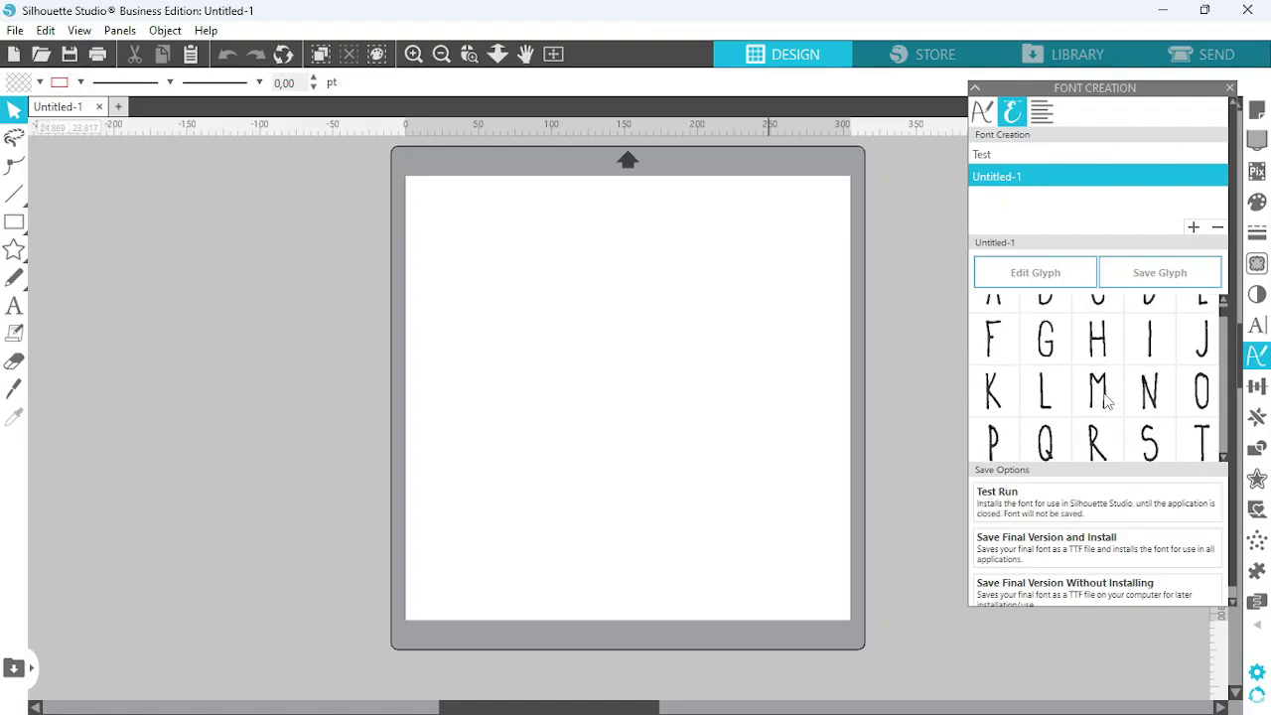
{"action": "scroll", "coordinate": [1106, 399], "scroll_direction": "down", "scroll_amount": 5}
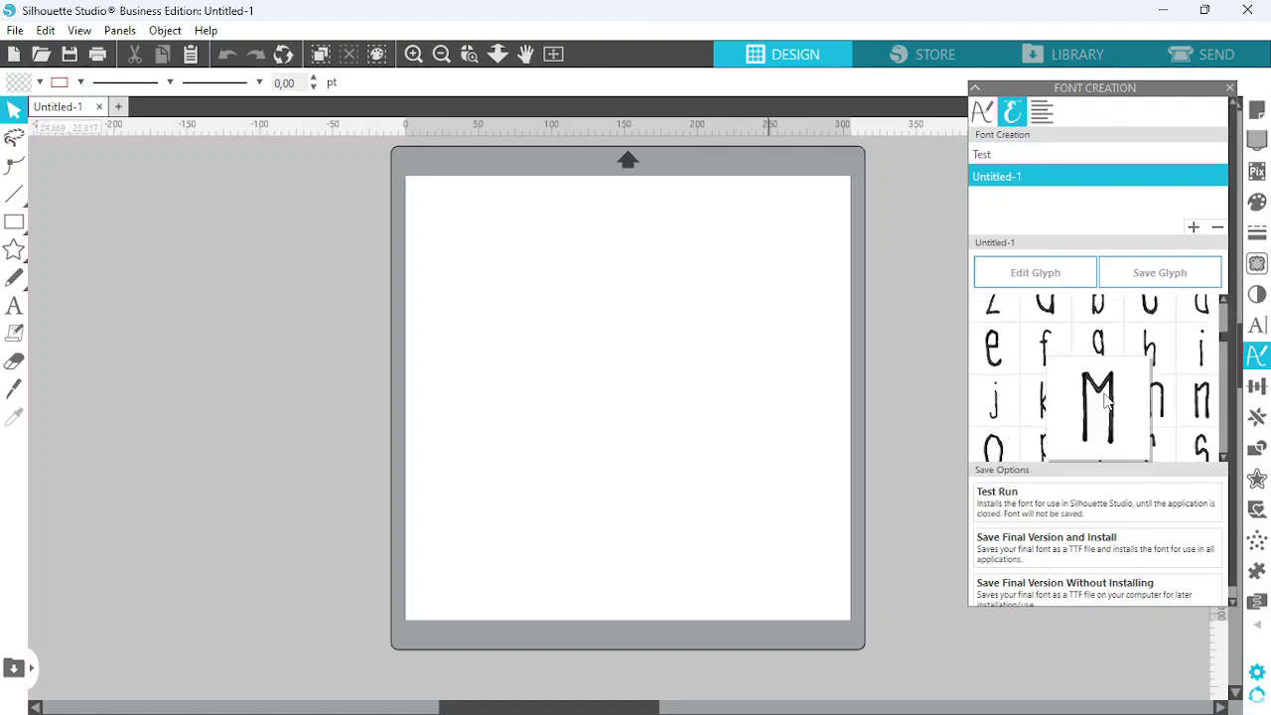
{"action": "scroll", "coordinate": [1106, 399], "scroll_direction": "up", "scroll_amount": 6}
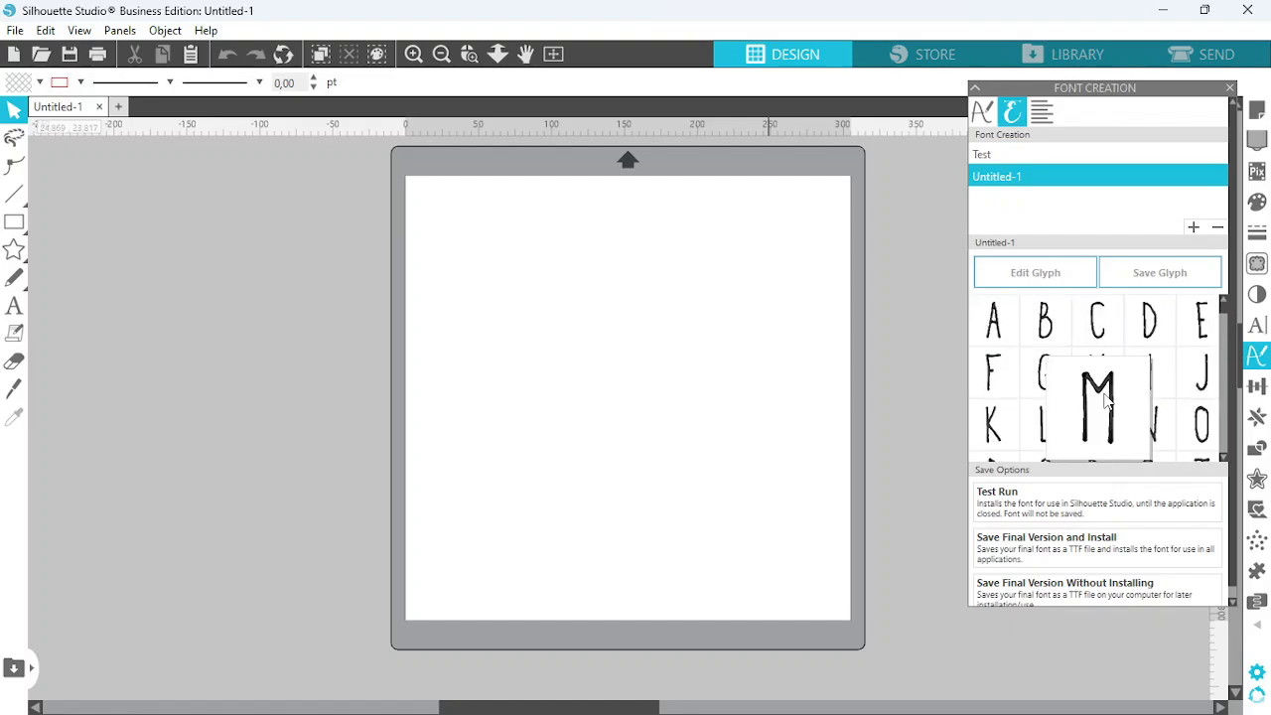
{"action": "left_click", "coordinate": [1057, 507]}
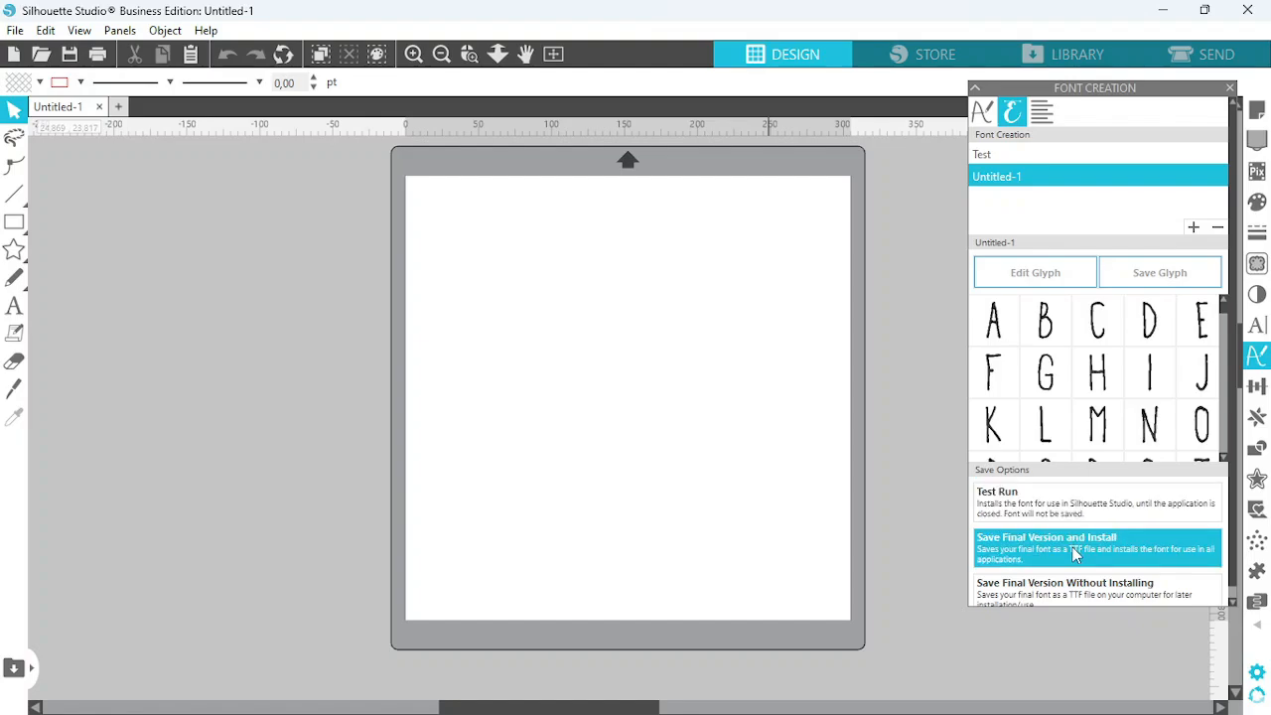
{"action": "scroll", "coordinate": [1072, 547], "scroll_direction": "down", "scroll_amount": 1}
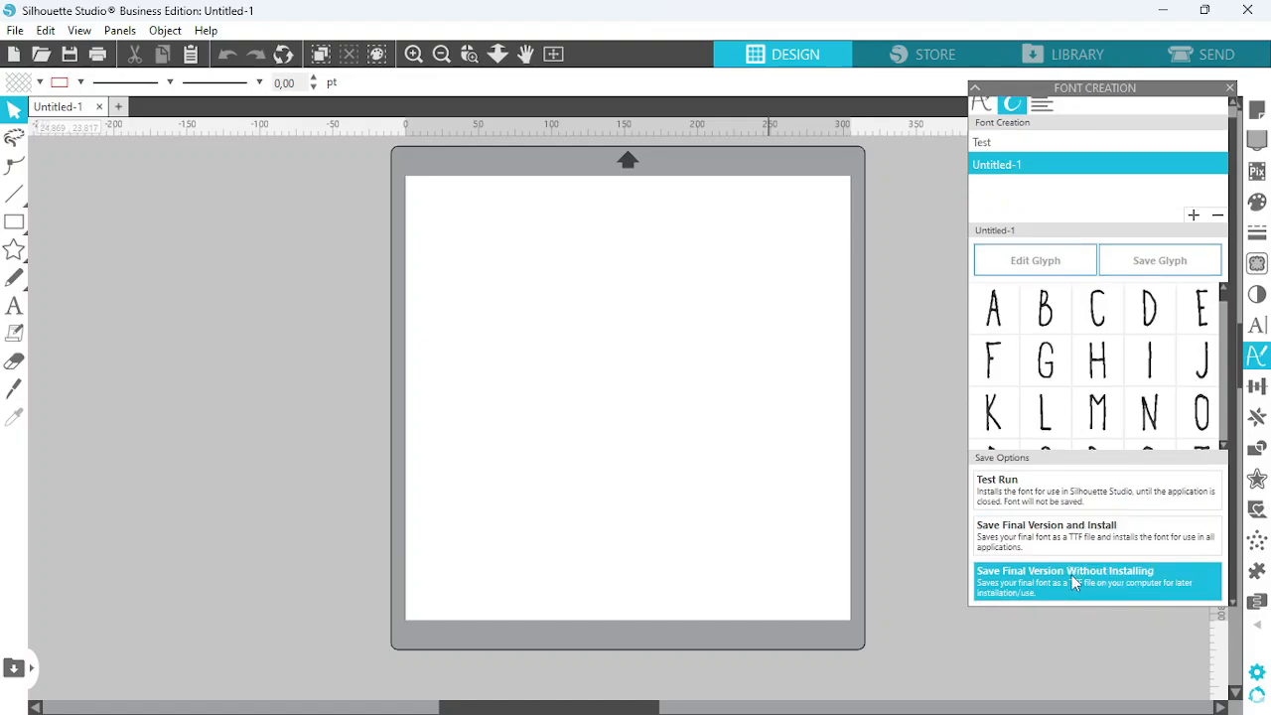
{"action": "scroll", "coordinate": [1074, 568], "scroll_direction": "up", "scroll_amount": 1}
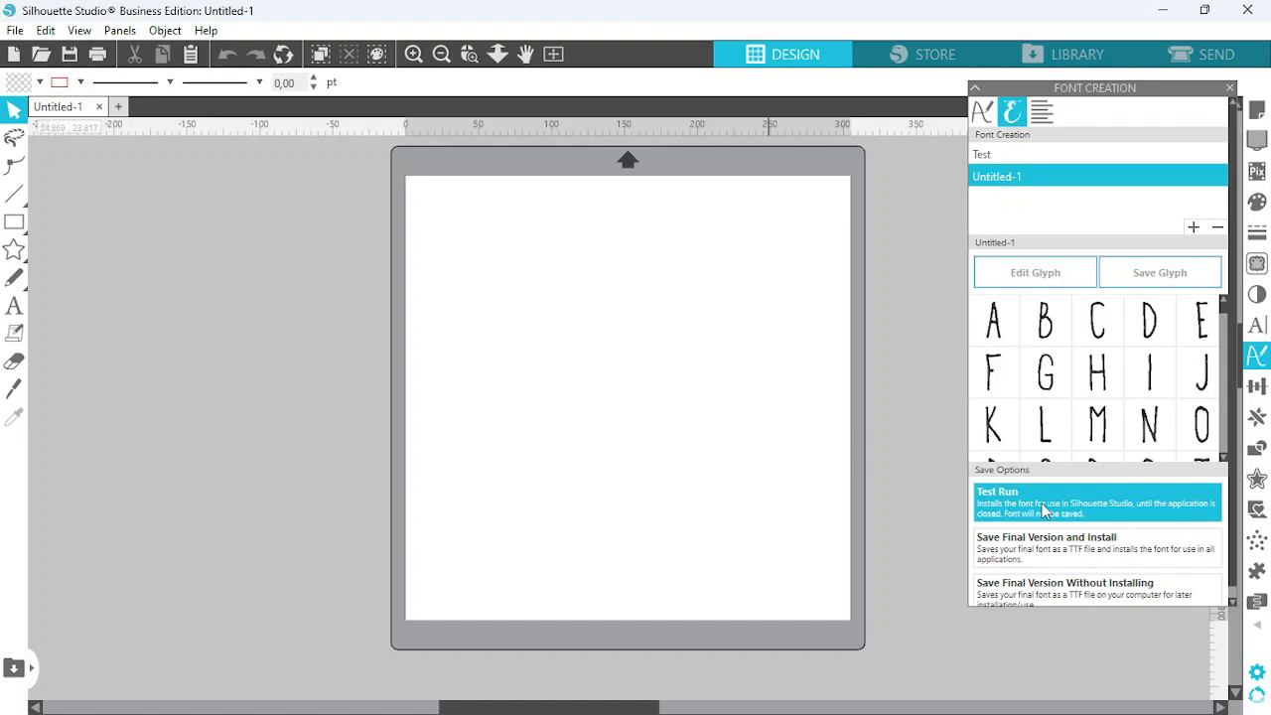
Save and install the final version of the font as a TrueType font named "Font" in the Documents folder.
{"action": "left_click", "coordinate": [1046, 547]}
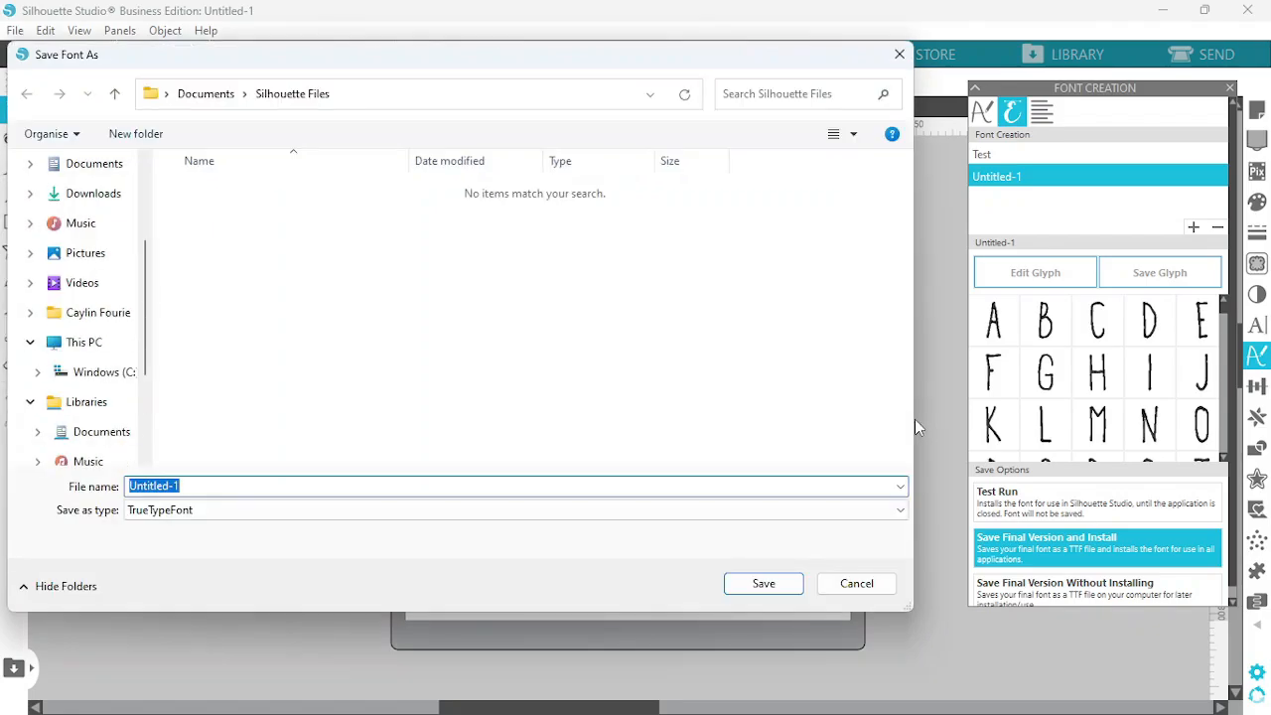
{"action": "left_click", "coordinate": [169, 512]}
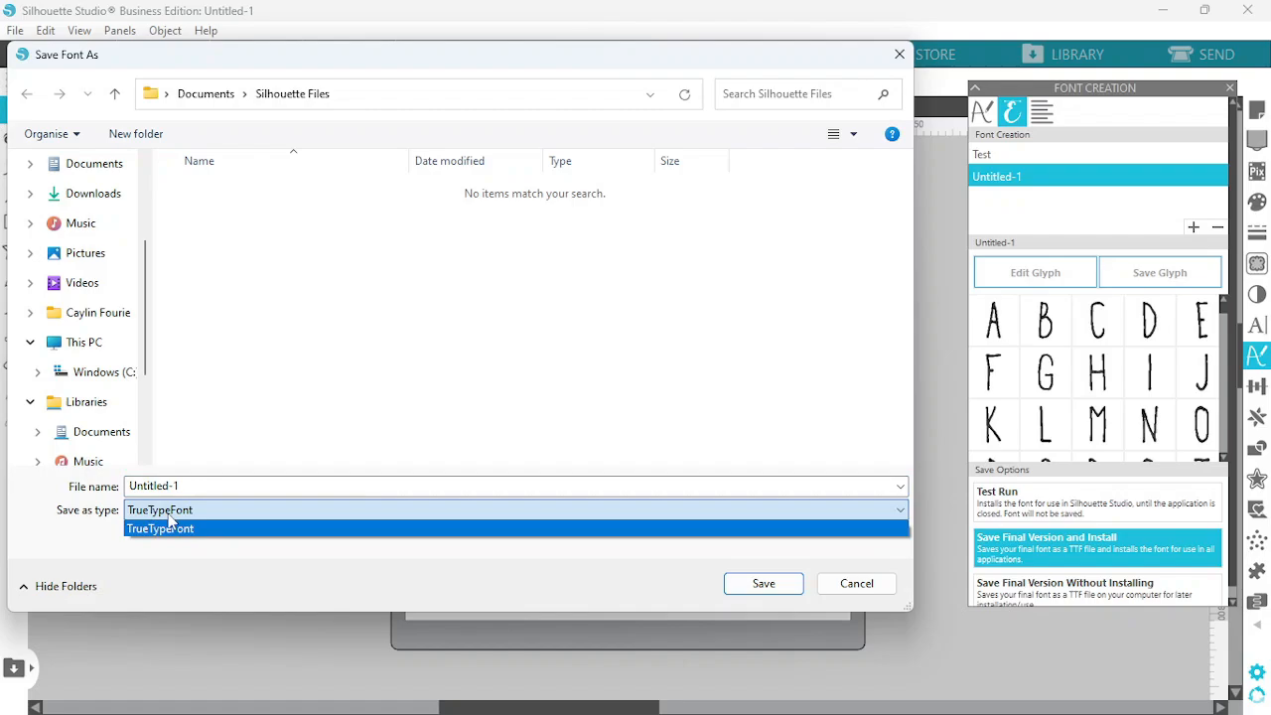
{"action": "left_click", "coordinate": [168, 522]}
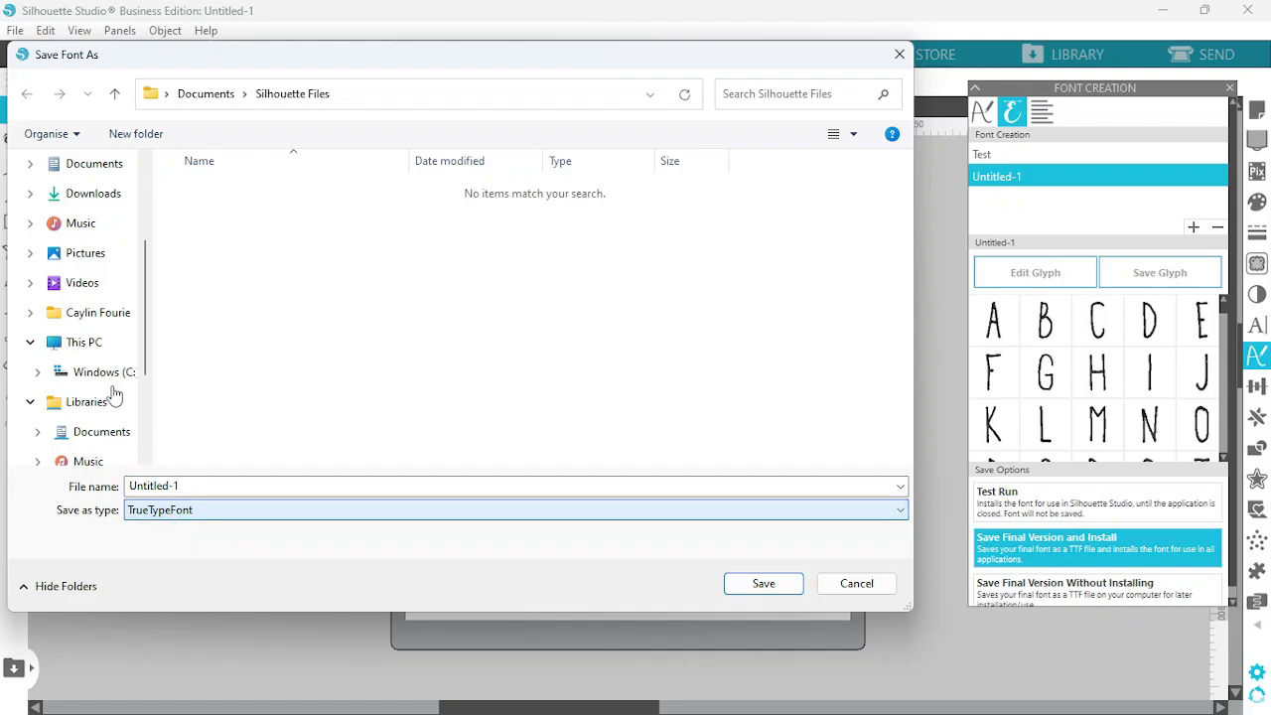
{"action": "left_click", "coordinate": [89, 167]}
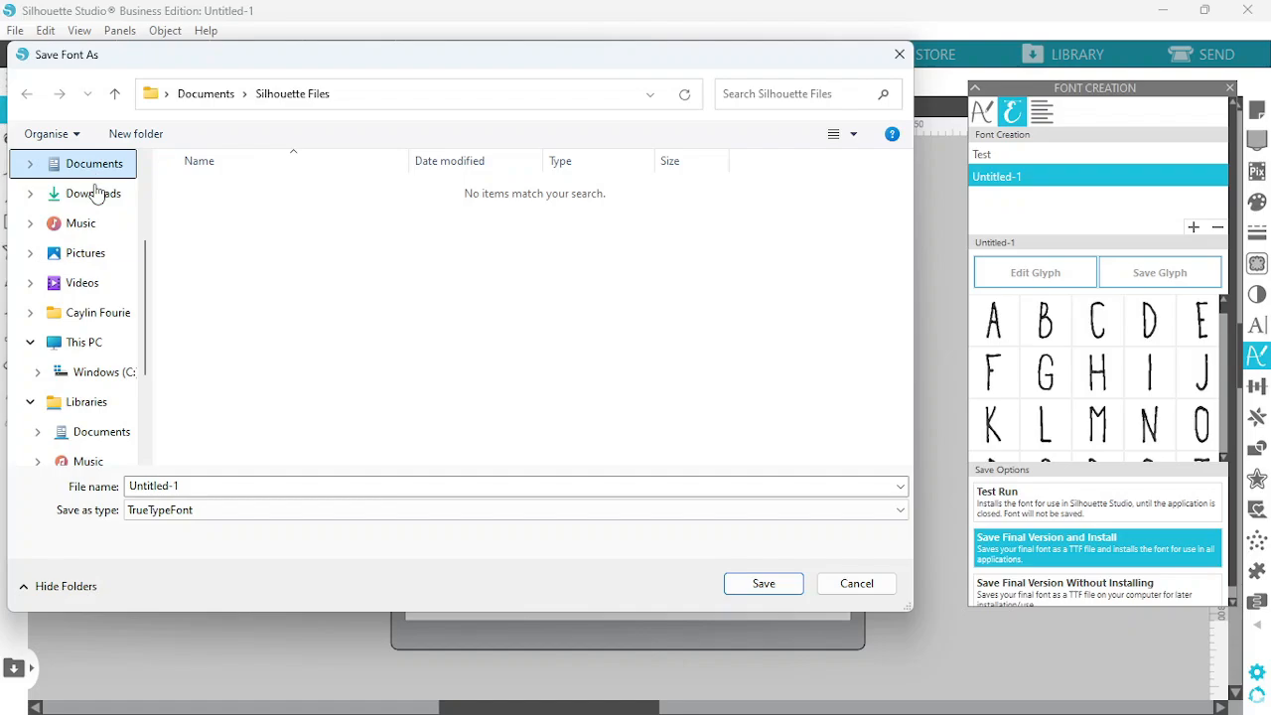
{"action": "left_click_drag", "start_coordinate": [221, 488], "coordinate": [112, 481]}
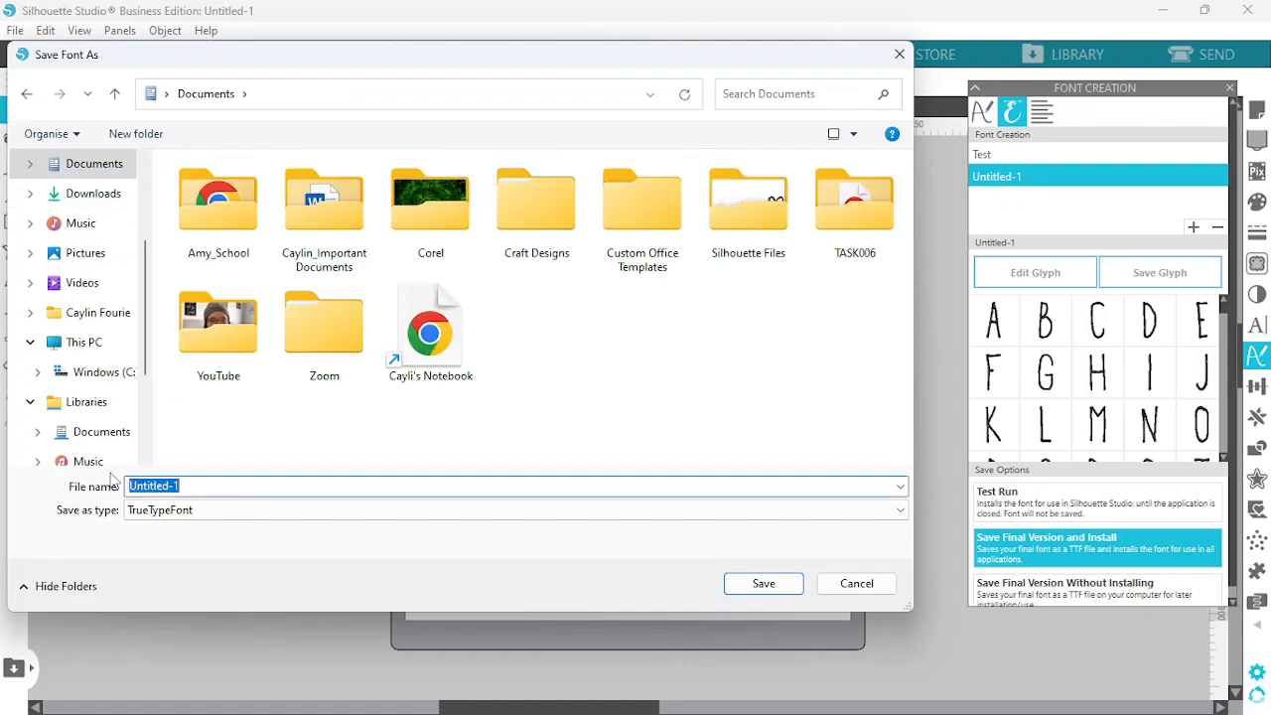
{"action": "type", "text": "Font"}
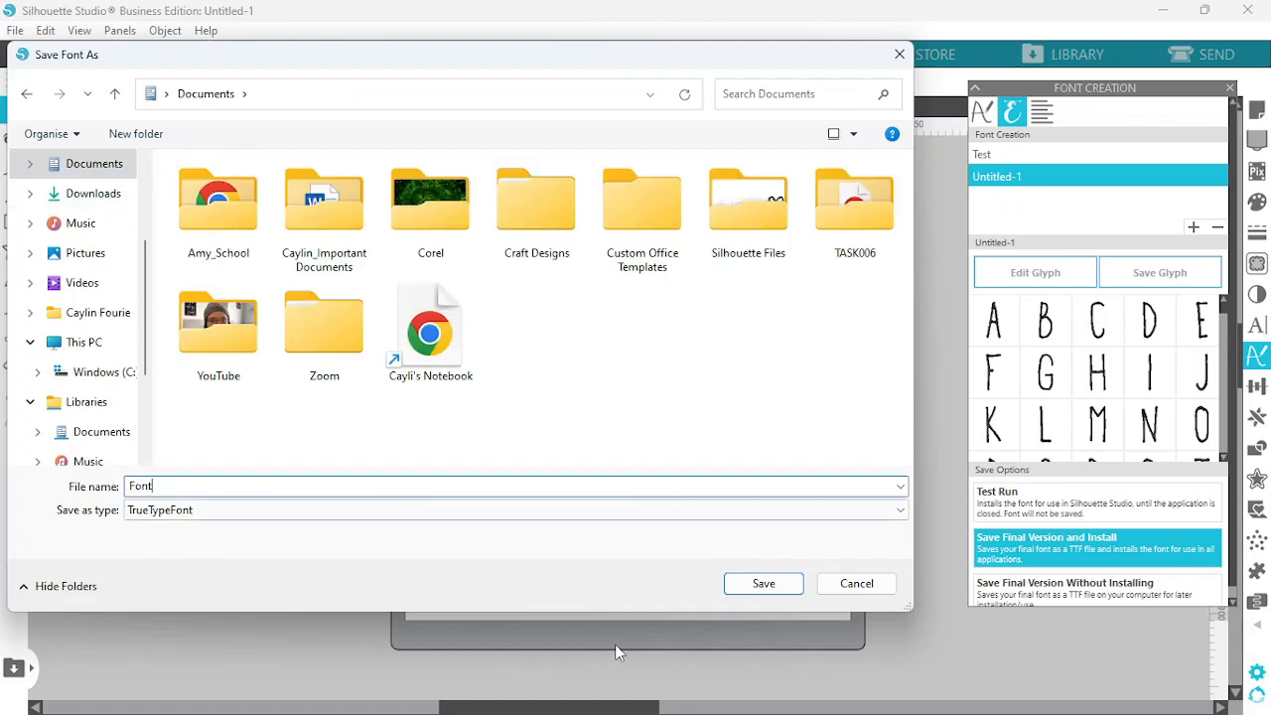
{"action": "left_click", "coordinate": [745, 588]}
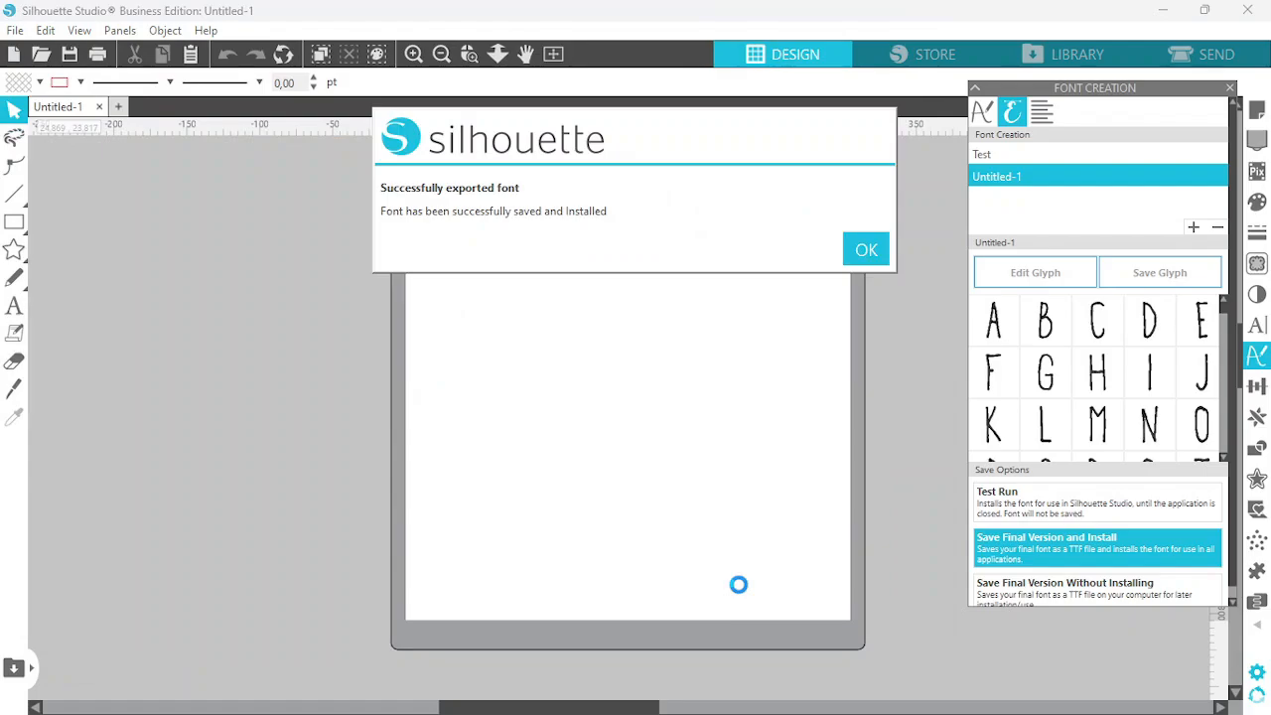
{"action": "left_click", "coordinate": [866, 250]}
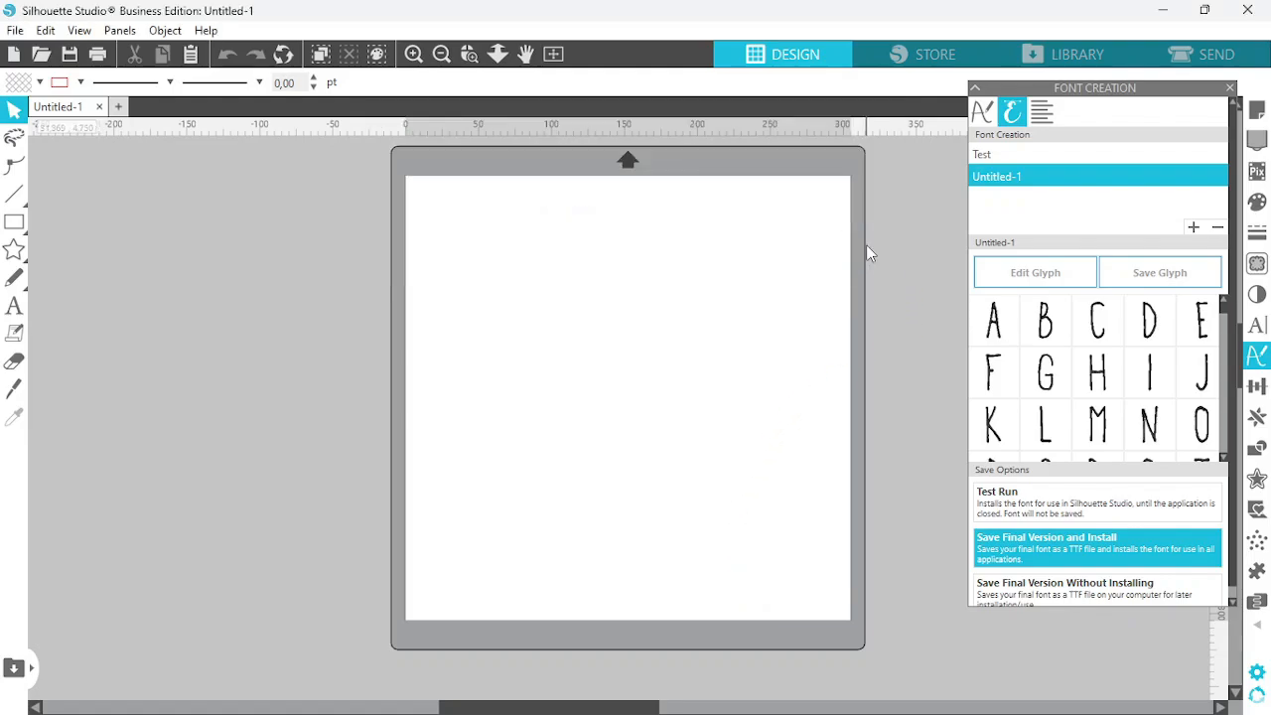
Close font creation, quit the program and continue with the installation of the new fonts.
{"action": "left_click", "coordinate": [1230, 88]}
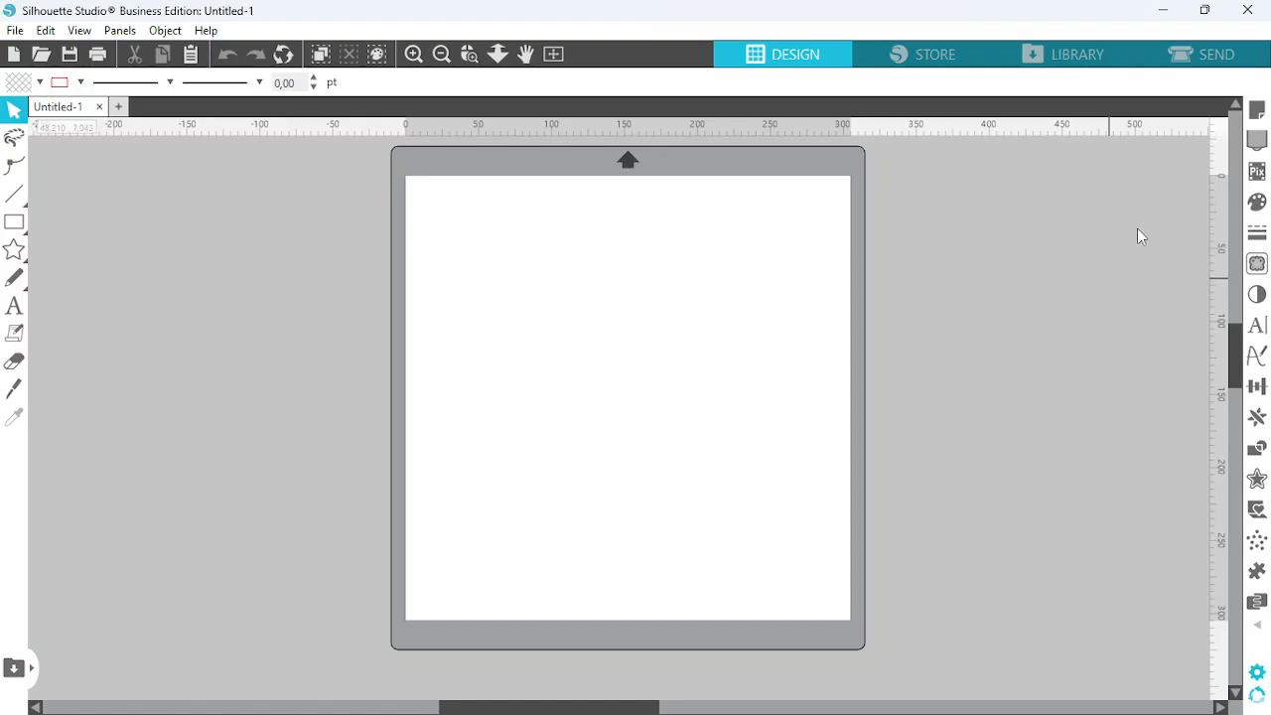
{"action": "left_click", "coordinate": [1248, 10]}
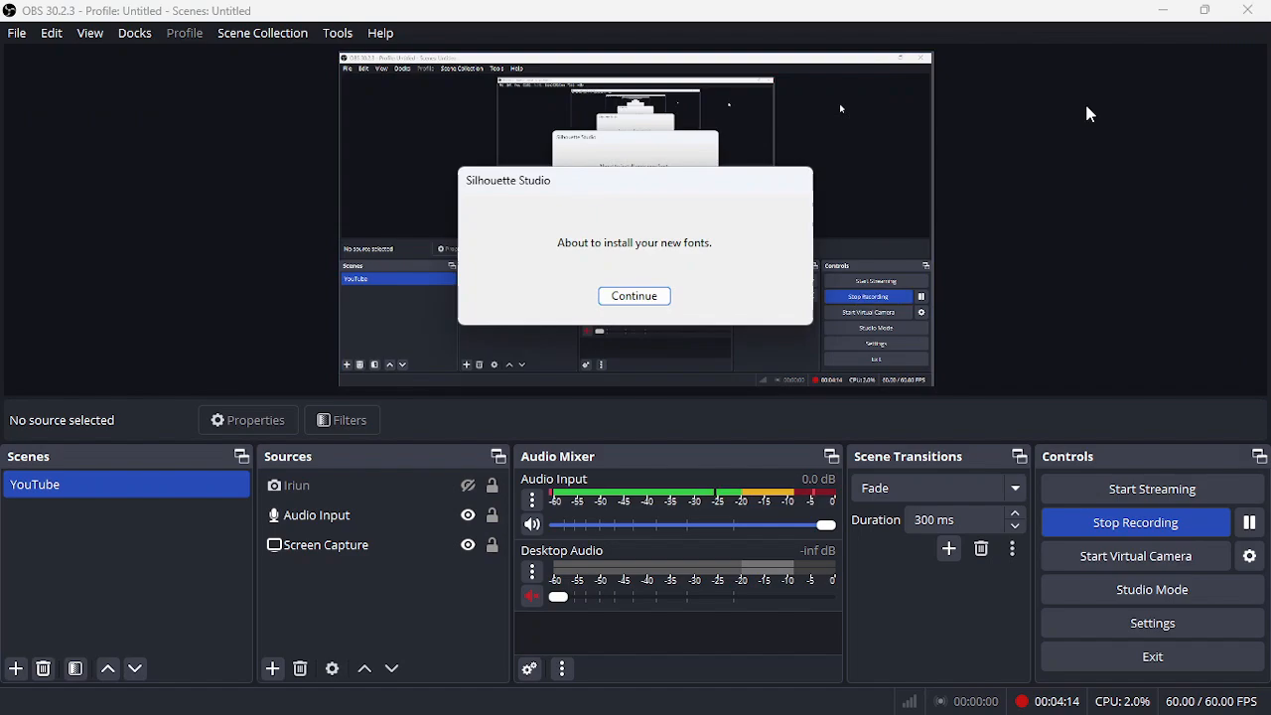
{"action": "left_click", "coordinate": [1168, 11]}
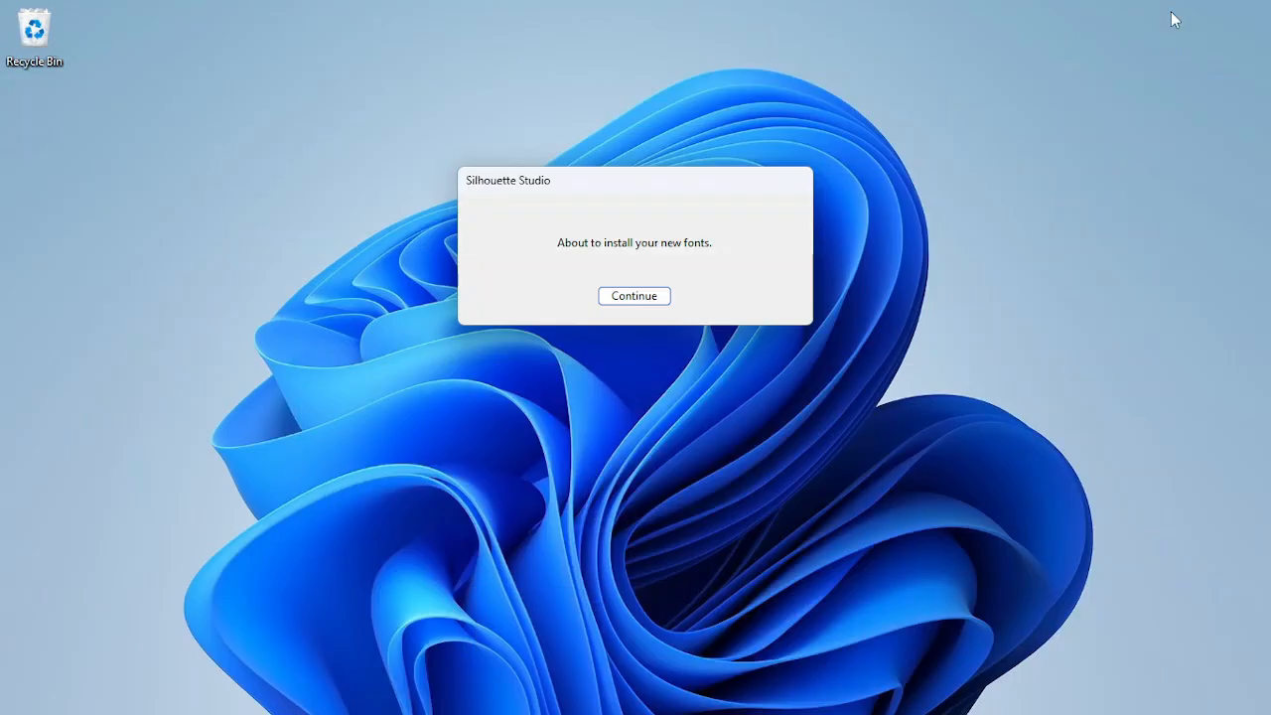
{"action": "left_click", "coordinate": [627, 296]}
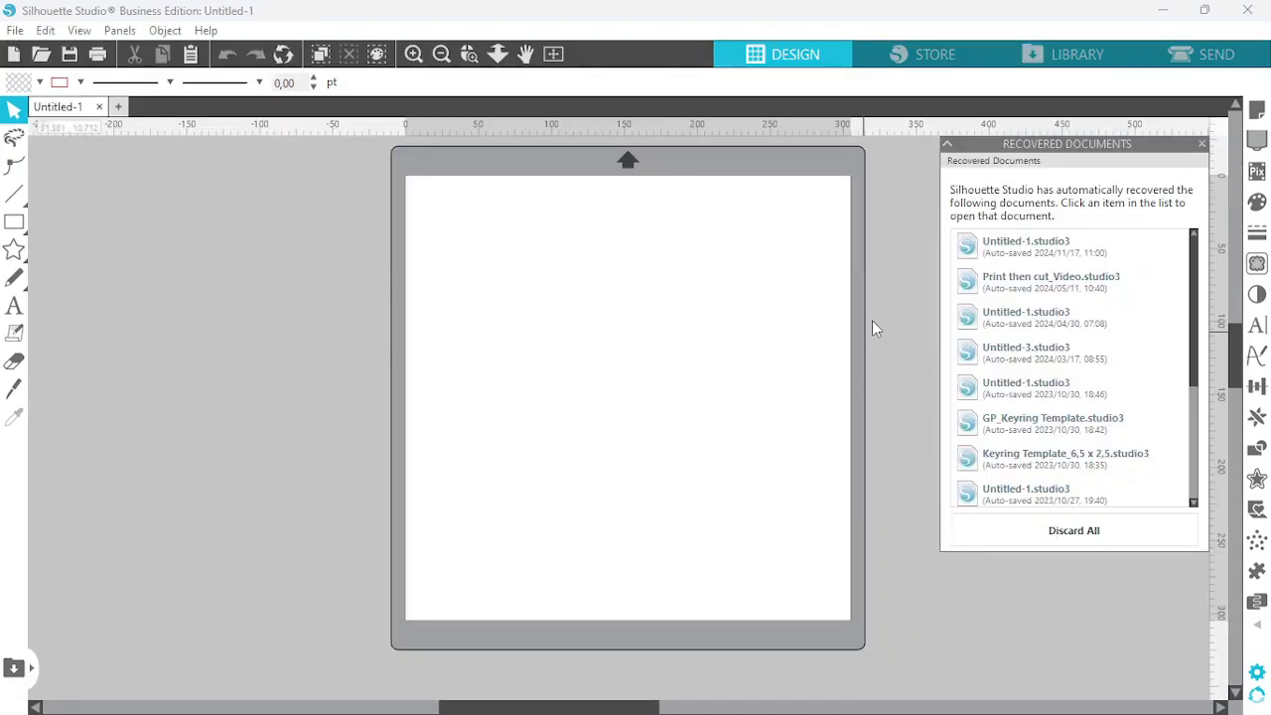
Dismiss the recovered documents list and add the text "The quick brown fox jumps over the lazy dog" on the page.
{"action": "left_click", "coordinate": [1201, 144]}
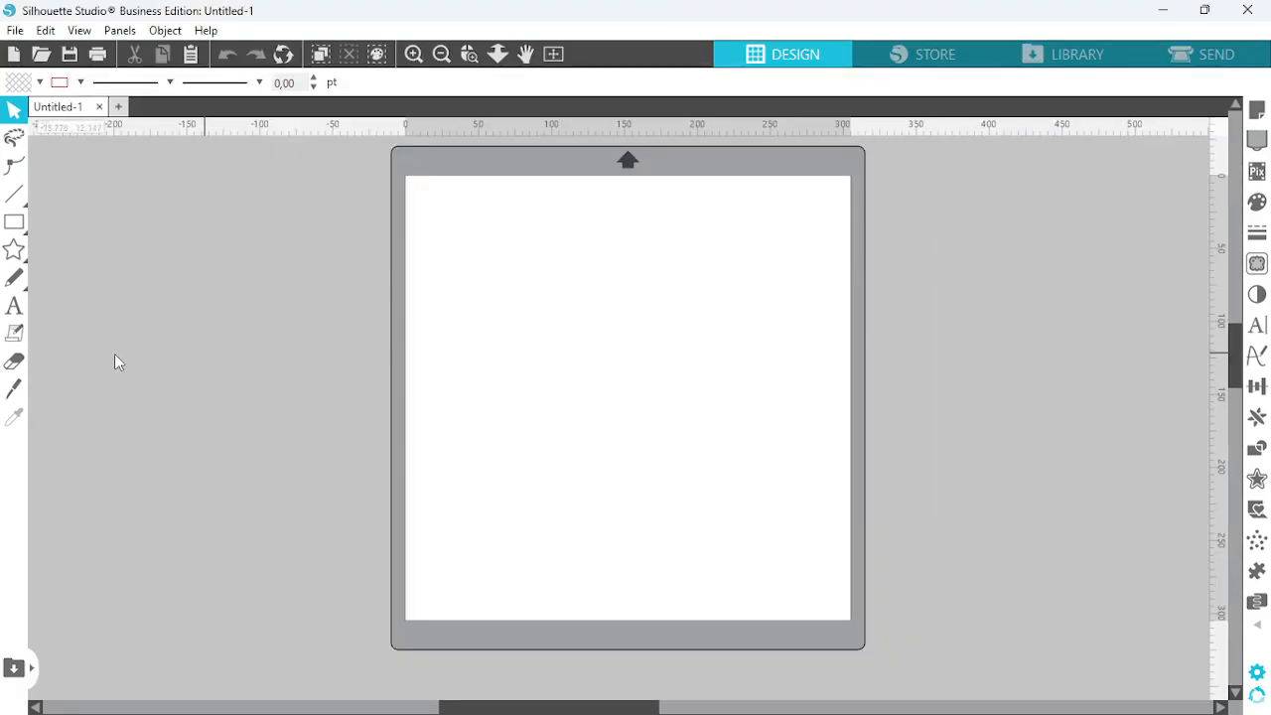
{"action": "left_click", "coordinate": [15, 314]}
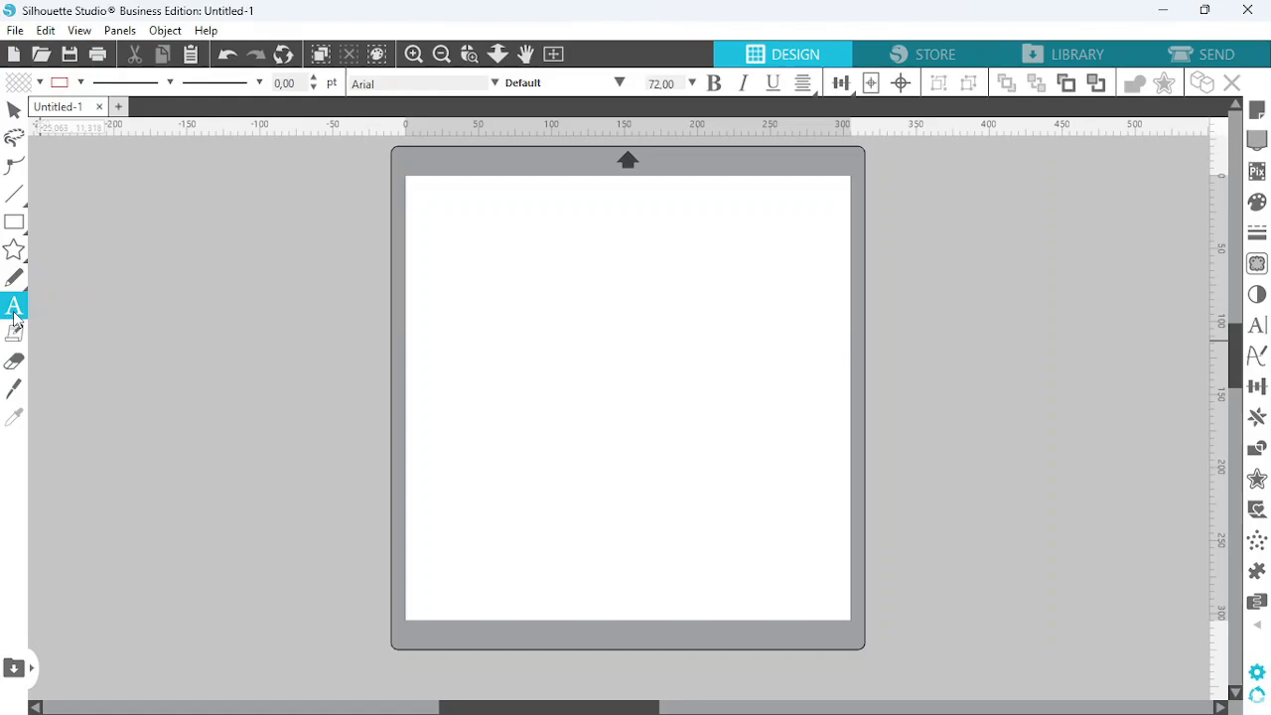
{"action": "left_click", "coordinate": [538, 335]}
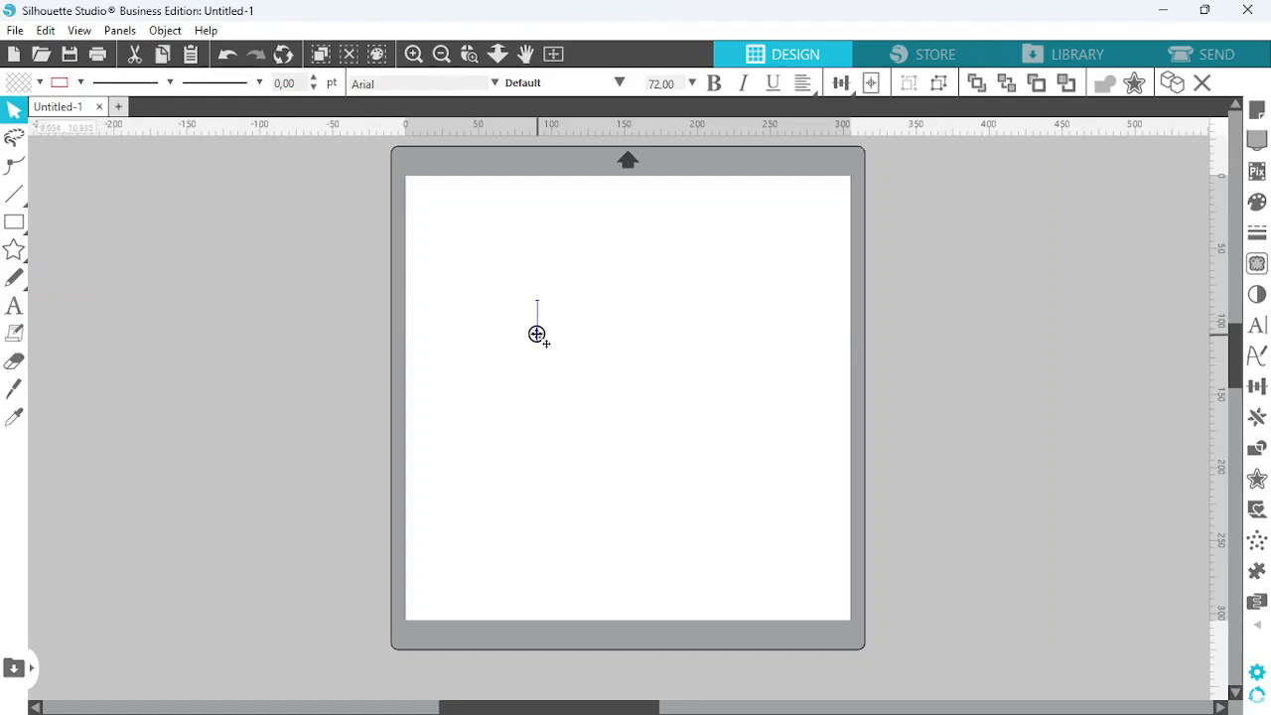
{"action": "type", "text": "T"}
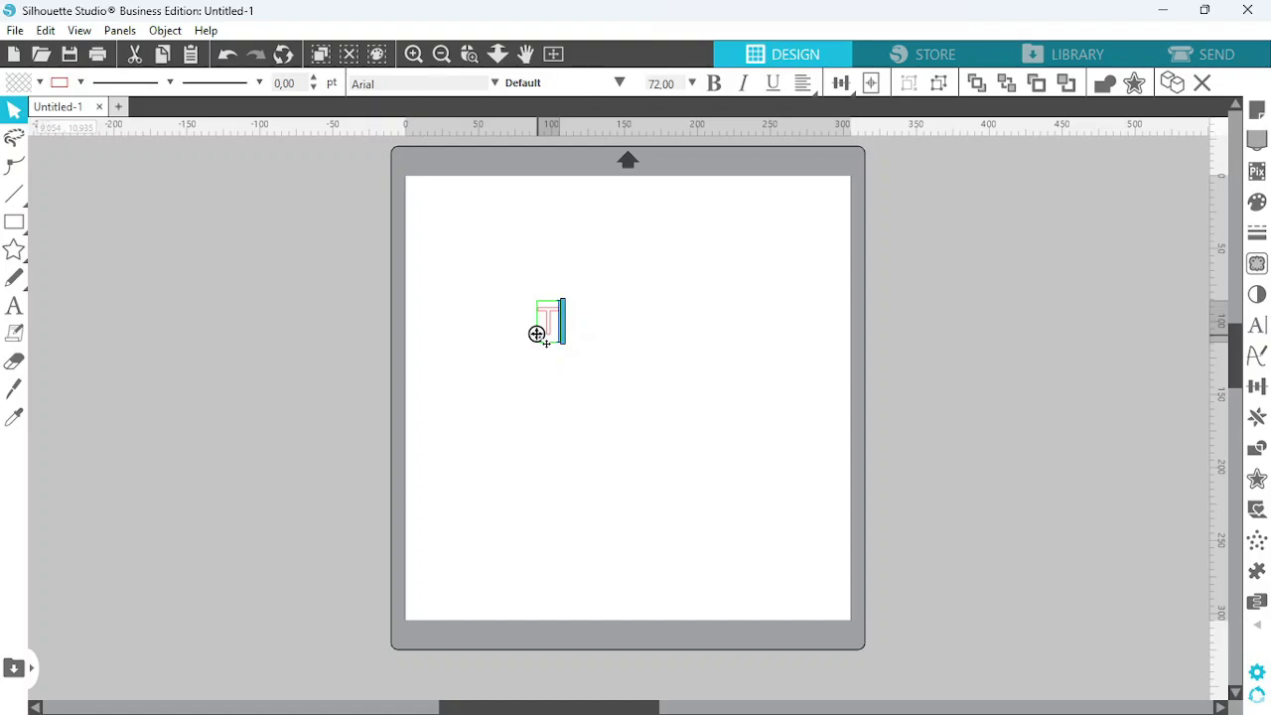
{"action": "type", "text": "he quick "}
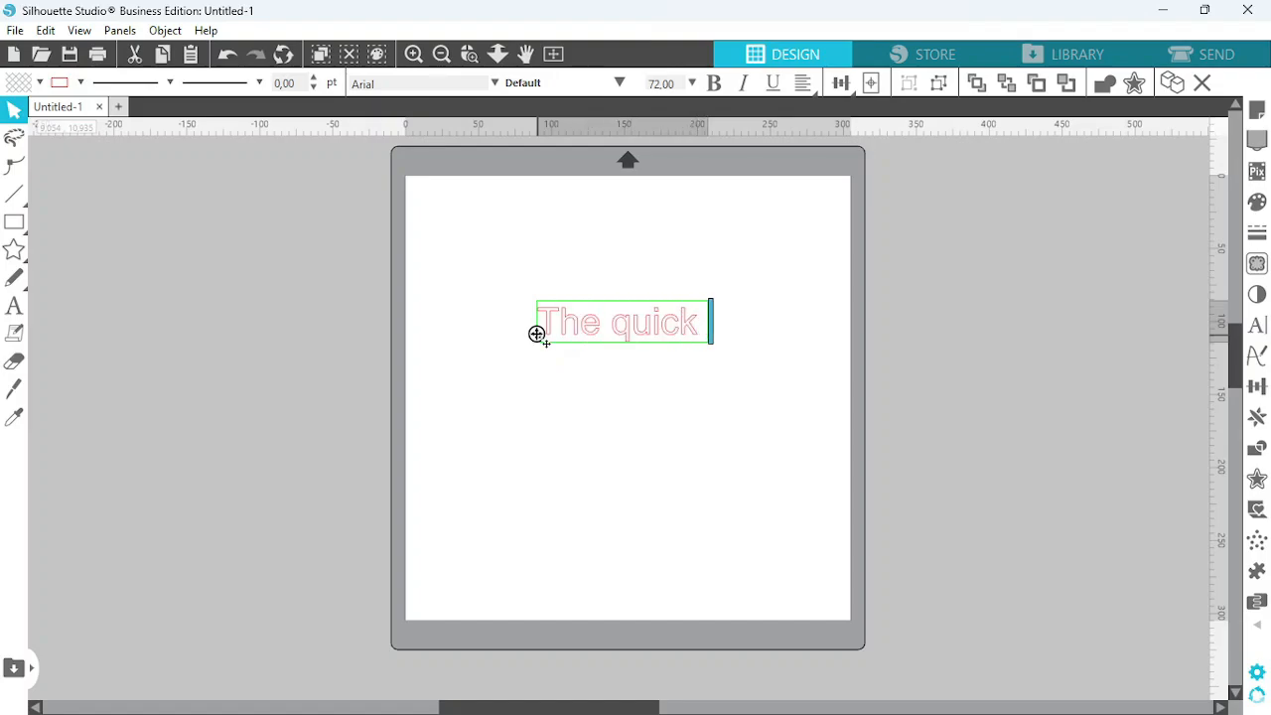
{"action": "type", "text": "brown fox j"}
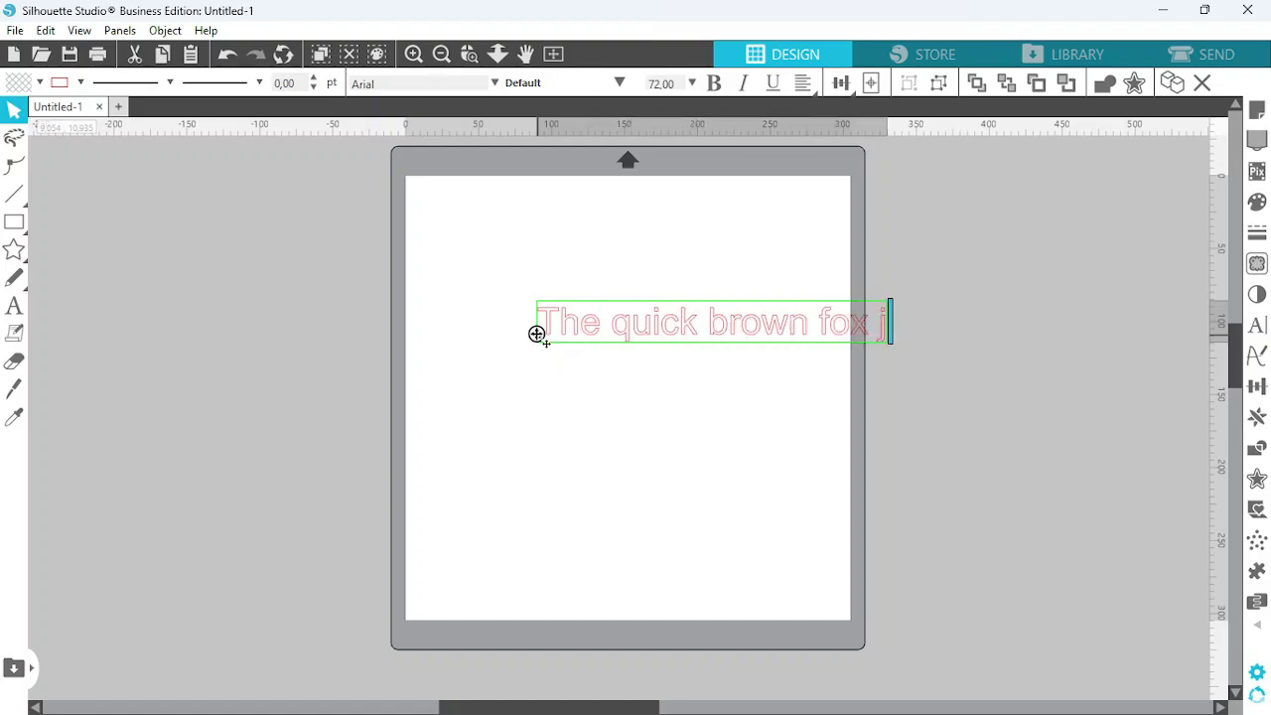
{"action": "key", "text": "Return"}
{"action": "type", "text": "jumps over "}
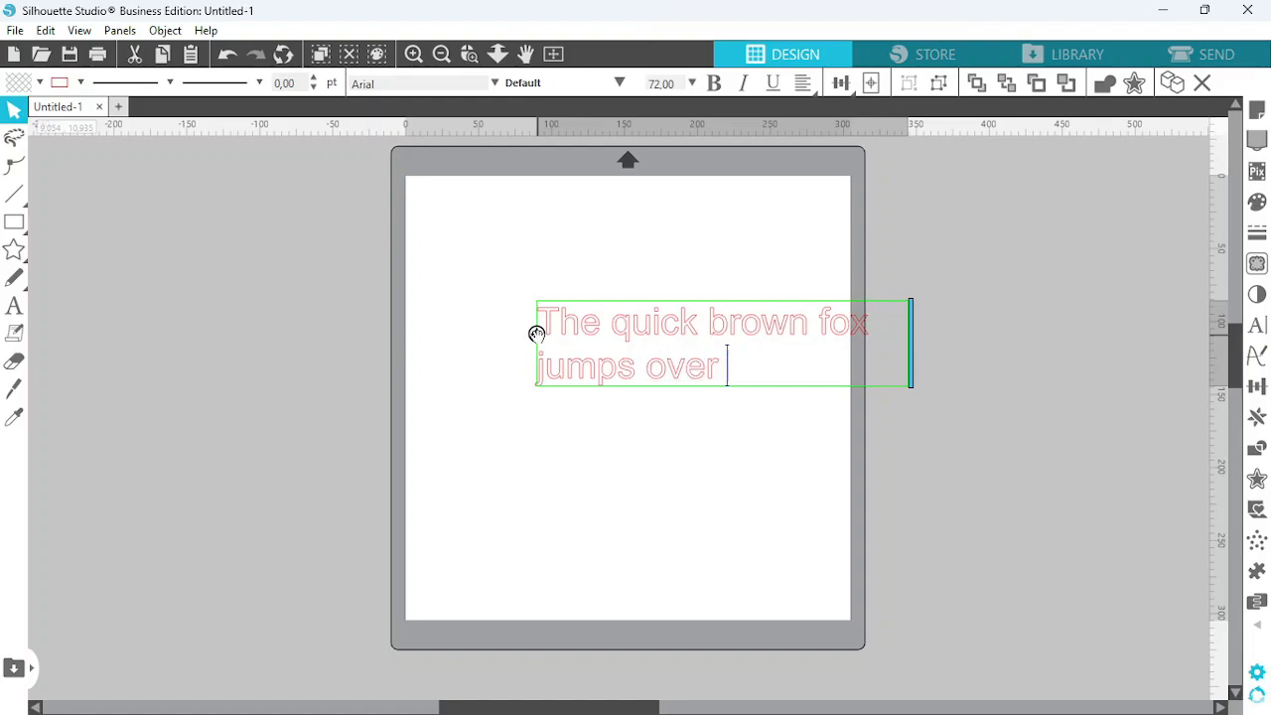
{"action": "type", "text": "the lazy "}
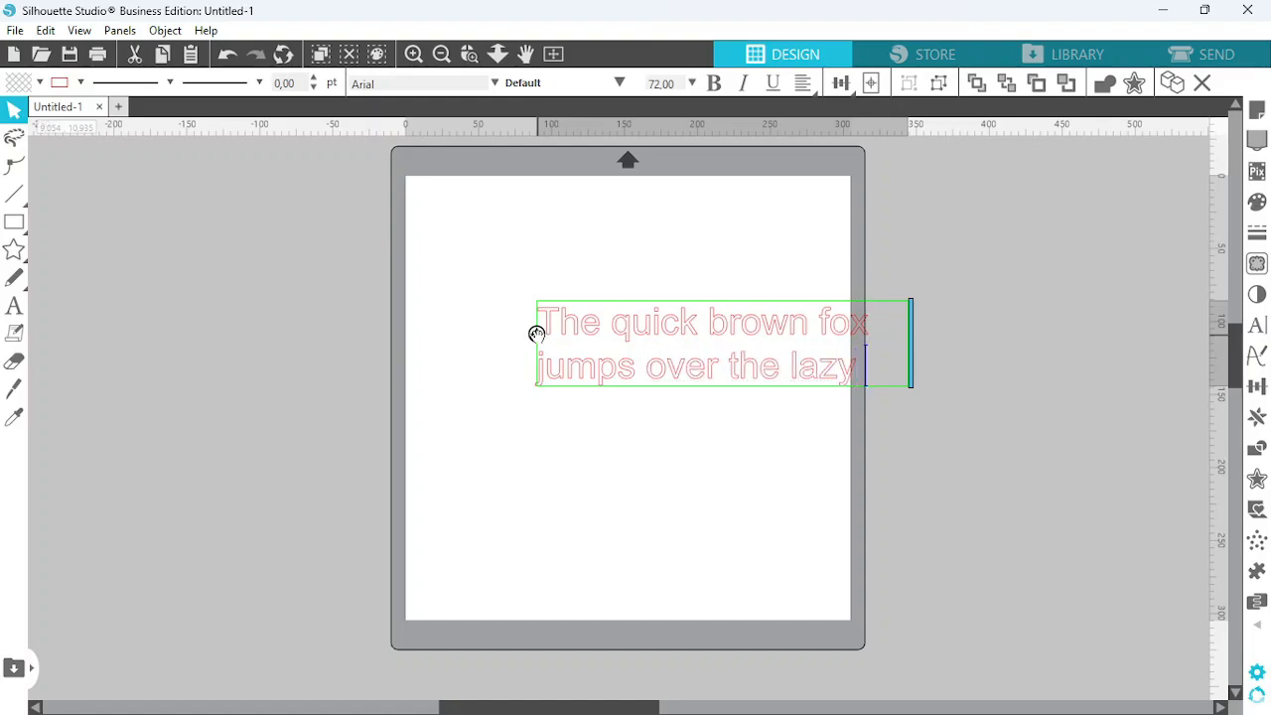
{"action": "type", "text": "dog"}
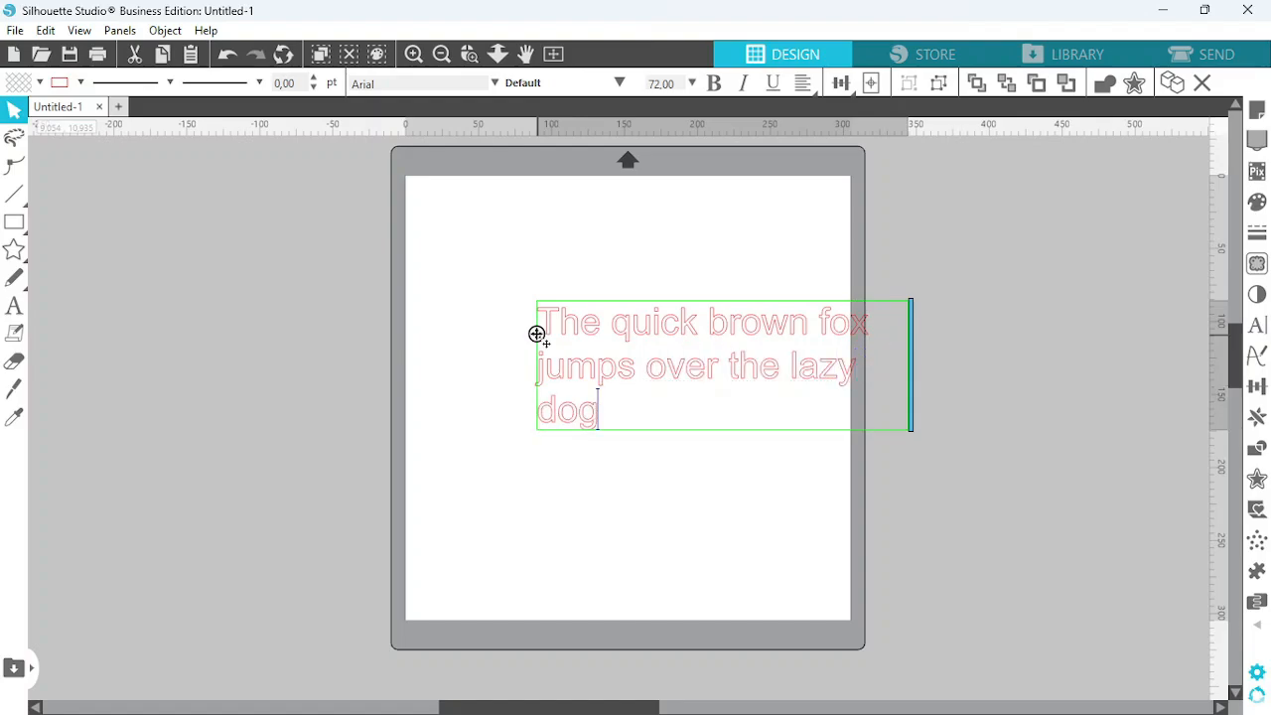
Widen the text box so that "dog" fits on the second line and move the text inside the page.
{"action": "left_click_drag", "start_coordinate": [912, 365], "coordinate": [942, 366]}
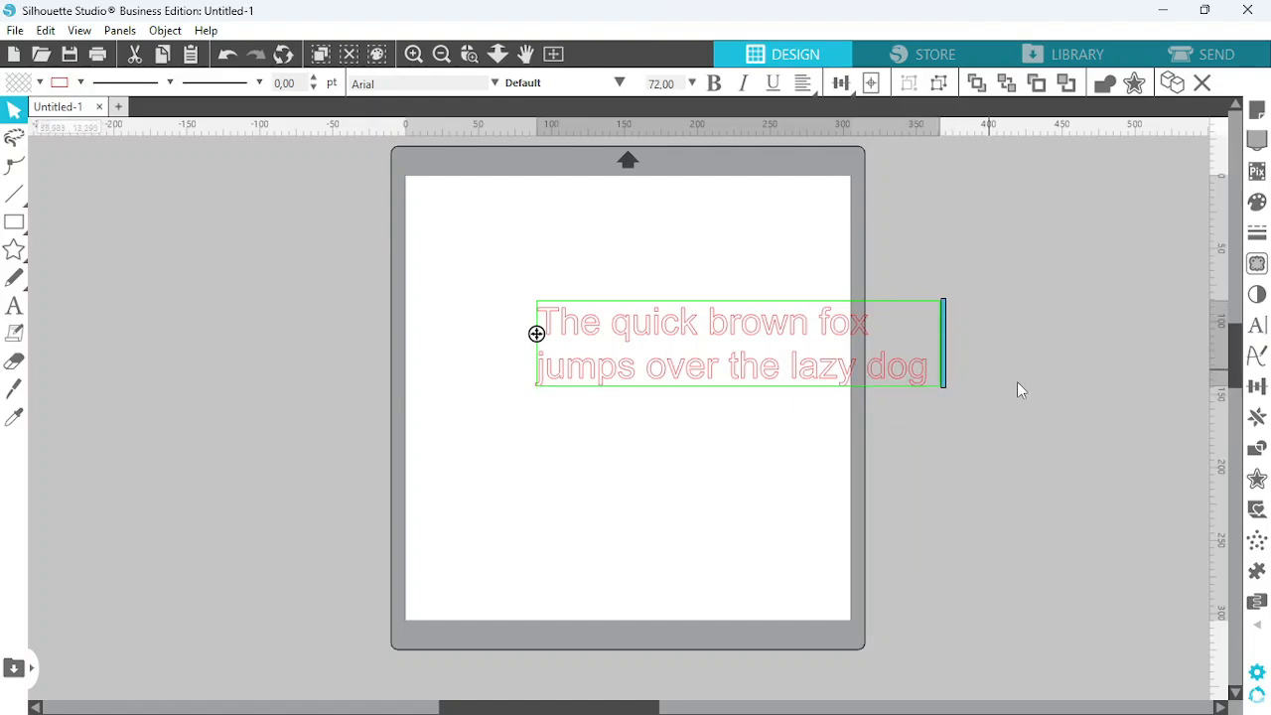
{"action": "left_click", "coordinate": [1017, 382]}
{"action": "left_click_drag", "start_coordinate": [619, 332], "coordinate": [533, 321]}
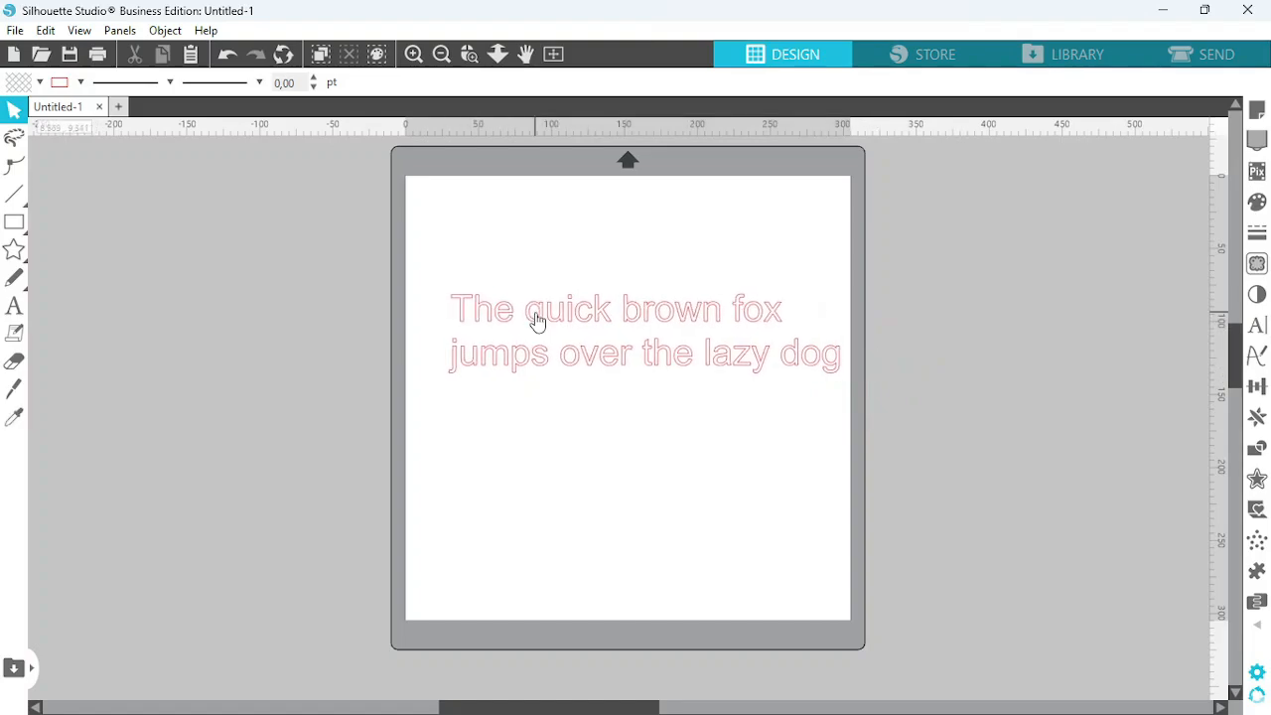
Remove the text's line color, fill the letters with black and shift the text to the middle of the page's width.
{"action": "left_click", "coordinate": [80, 82]}
{"action": "left_click", "coordinate": [61, 110]}
{"action": "left_click", "coordinate": [40, 84]}
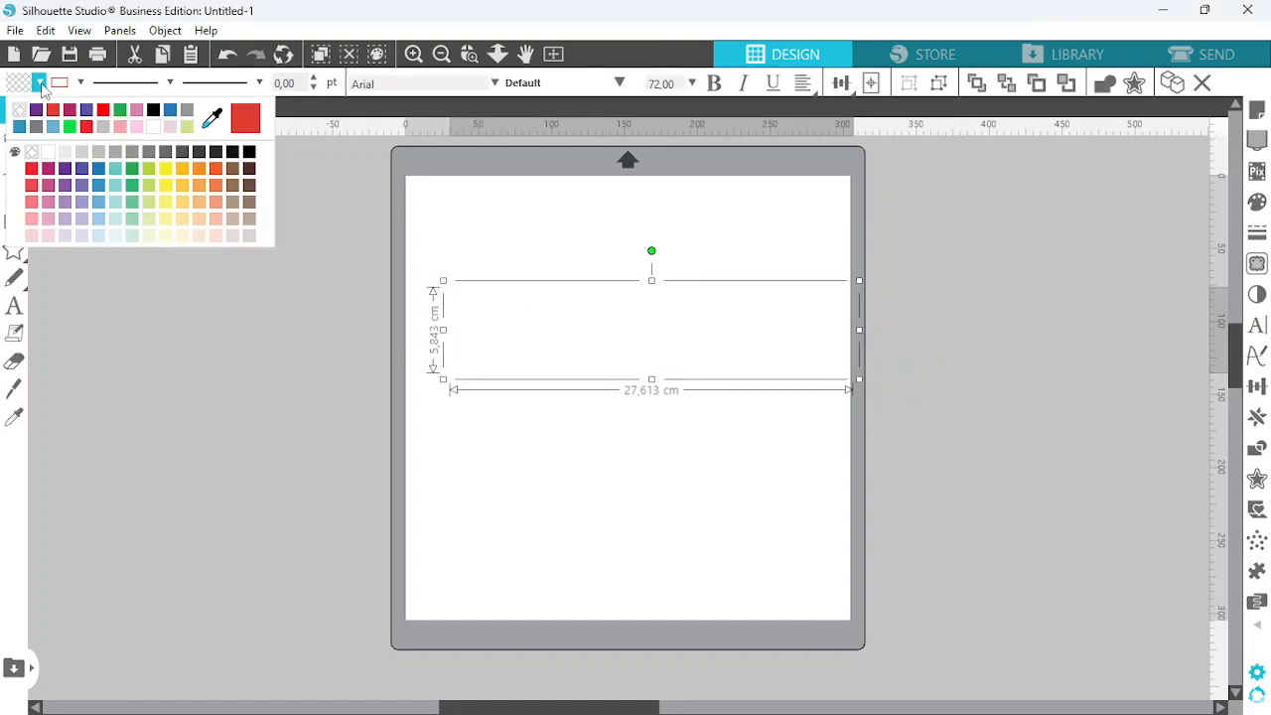
{"action": "left_click", "coordinate": [80, 85]}
{"action": "left_click", "coordinate": [61, 113]}
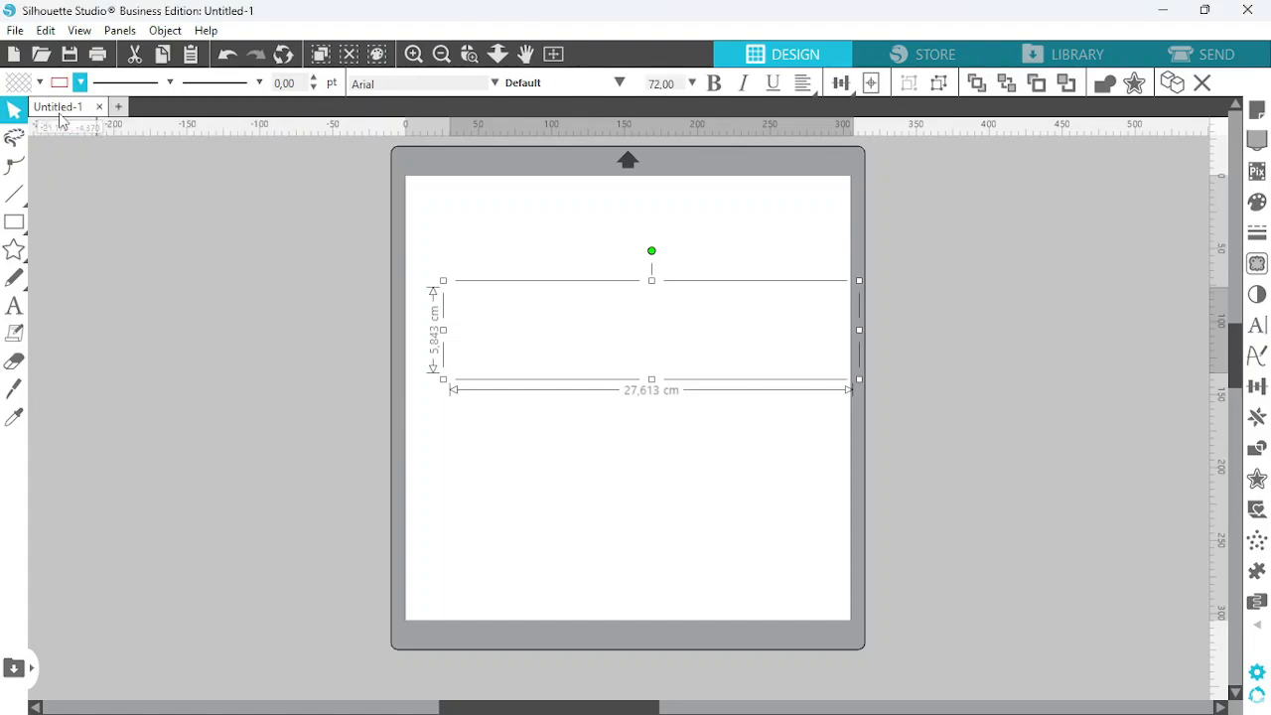
{"action": "left_click", "coordinate": [40, 83]}
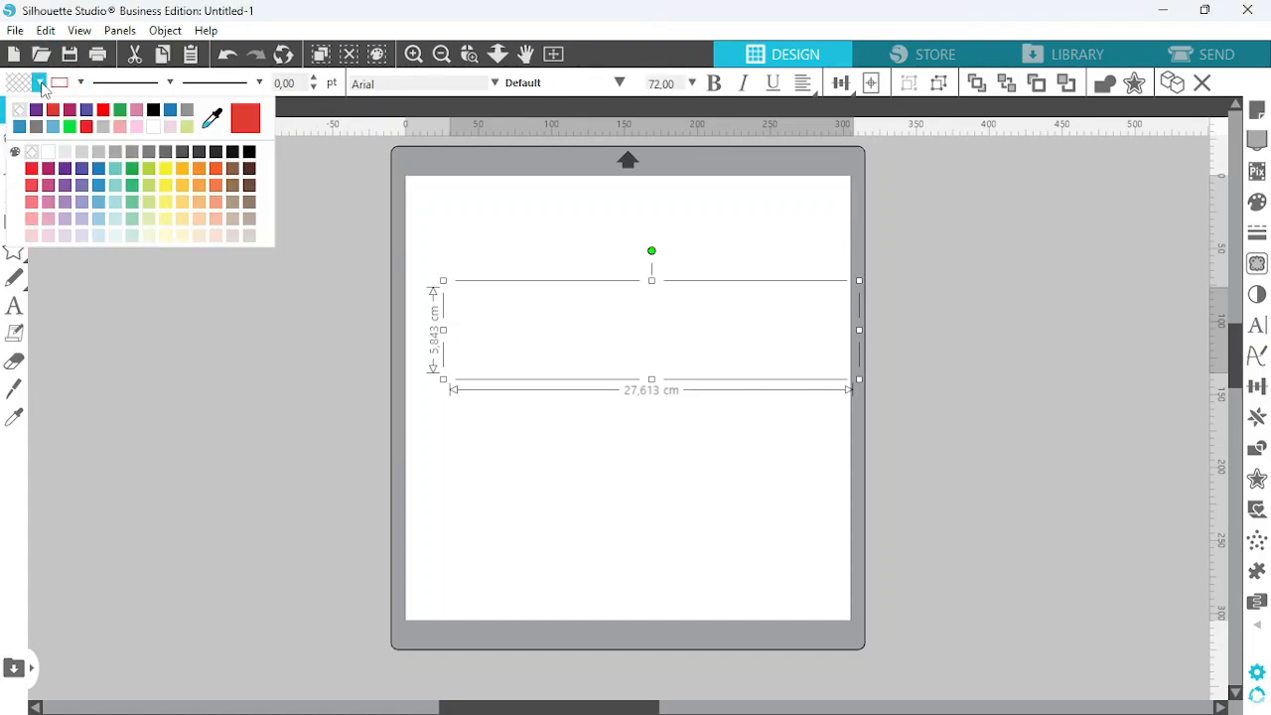
{"action": "left_click", "coordinate": [157, 110]}
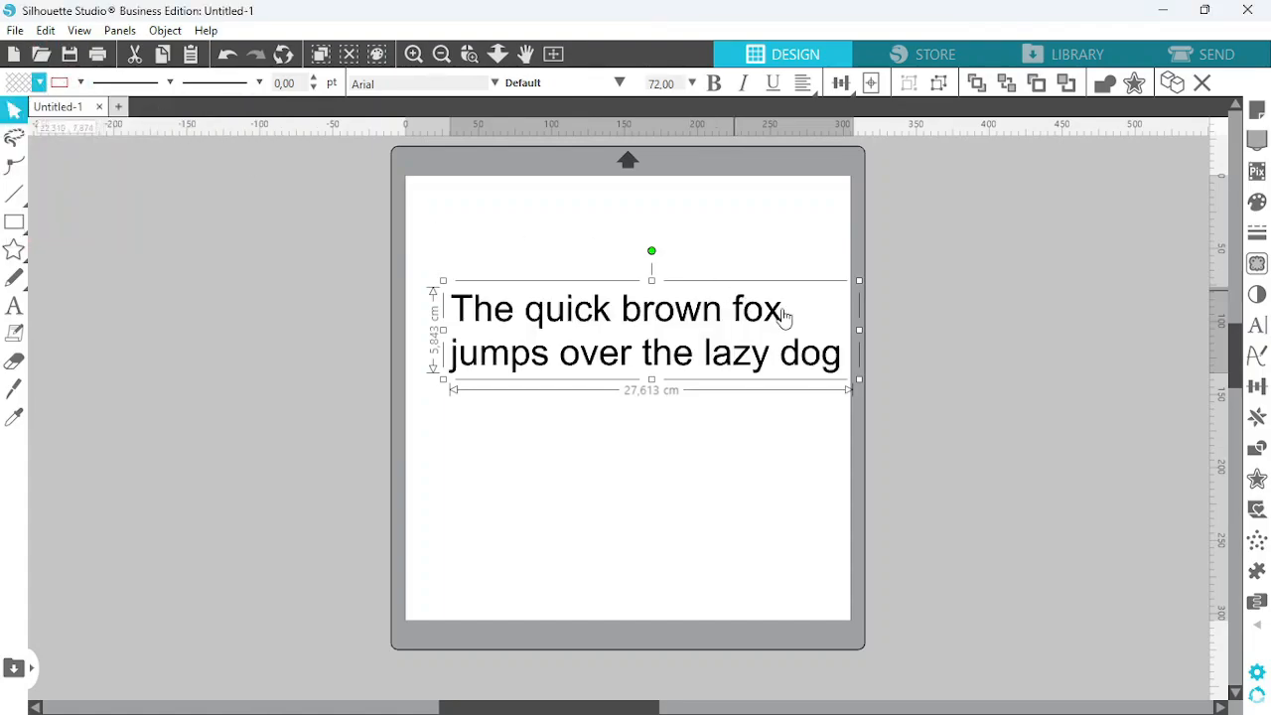
{"action": "left_click_drag", "start_coordinate": [743, 319], "coordinate": [720, 322]}
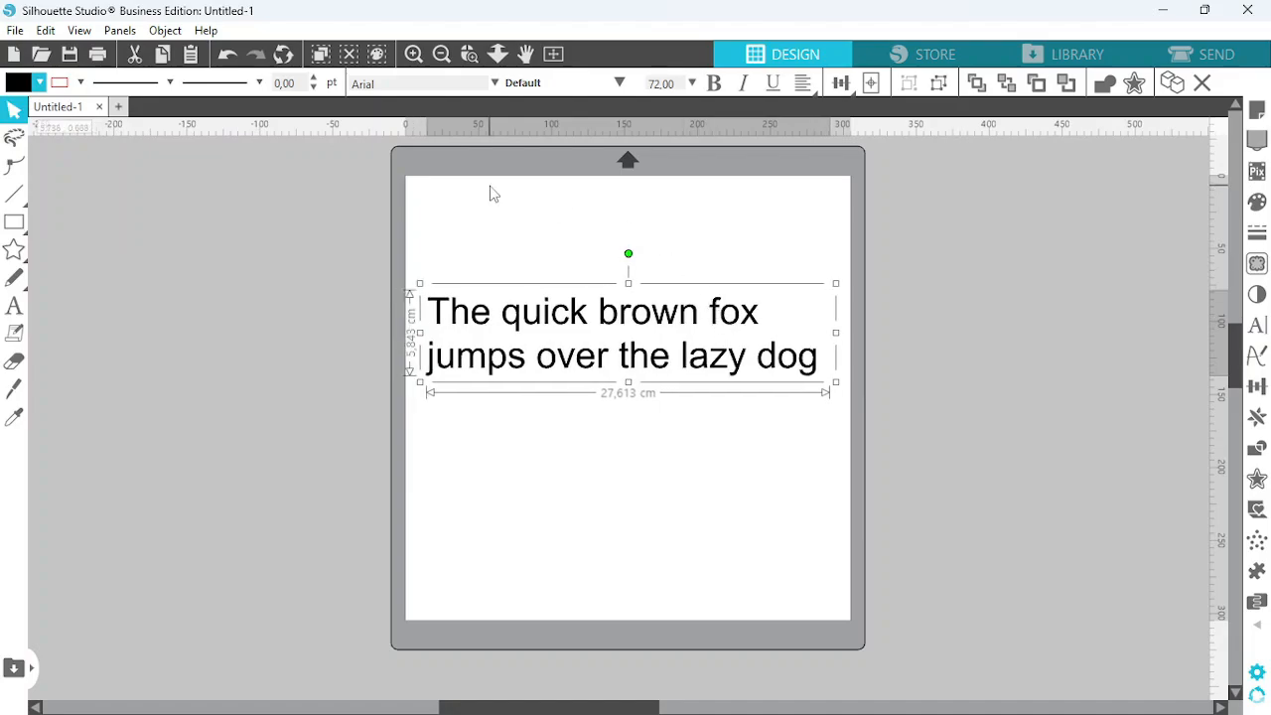
Apply the handwriting font "Font" to the text and scale the text up to about 75.39 pt.
{"action": "left_click", "coordinate": [494, 84]}
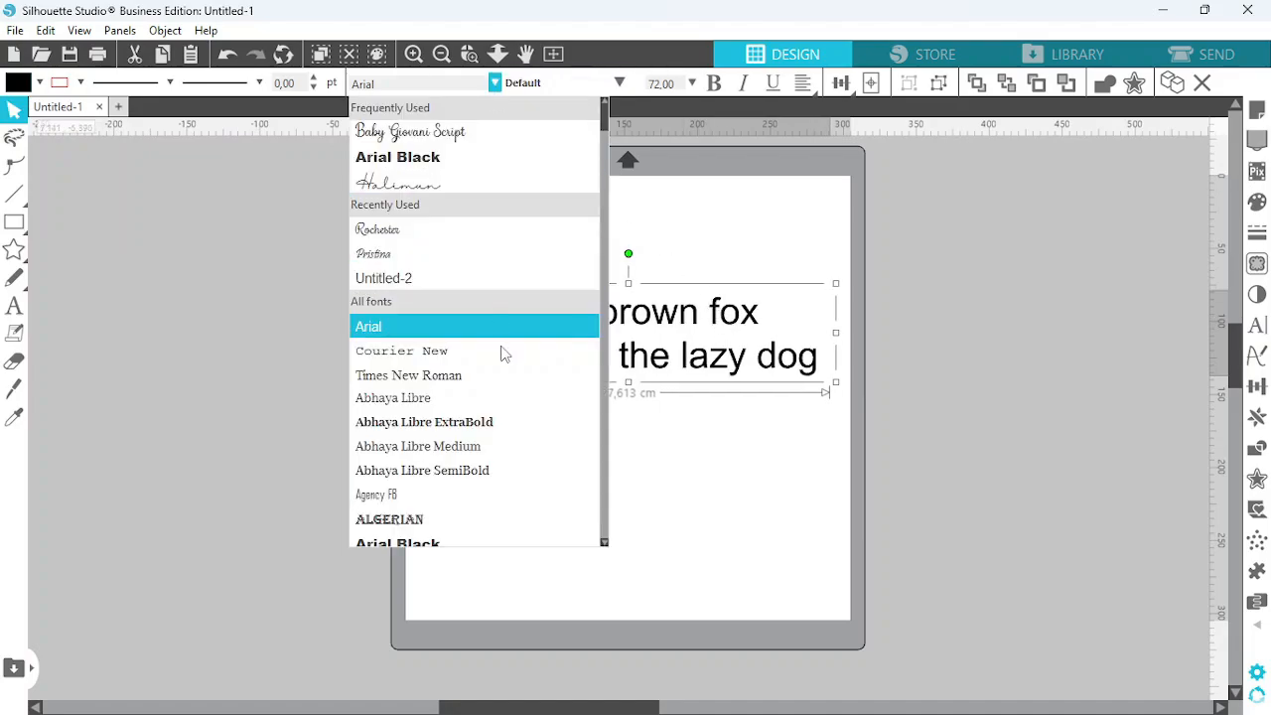
{"action": "scroll", "coordinate": [502, 355], "scroll_direction": "down", "scroll_amount": 1}
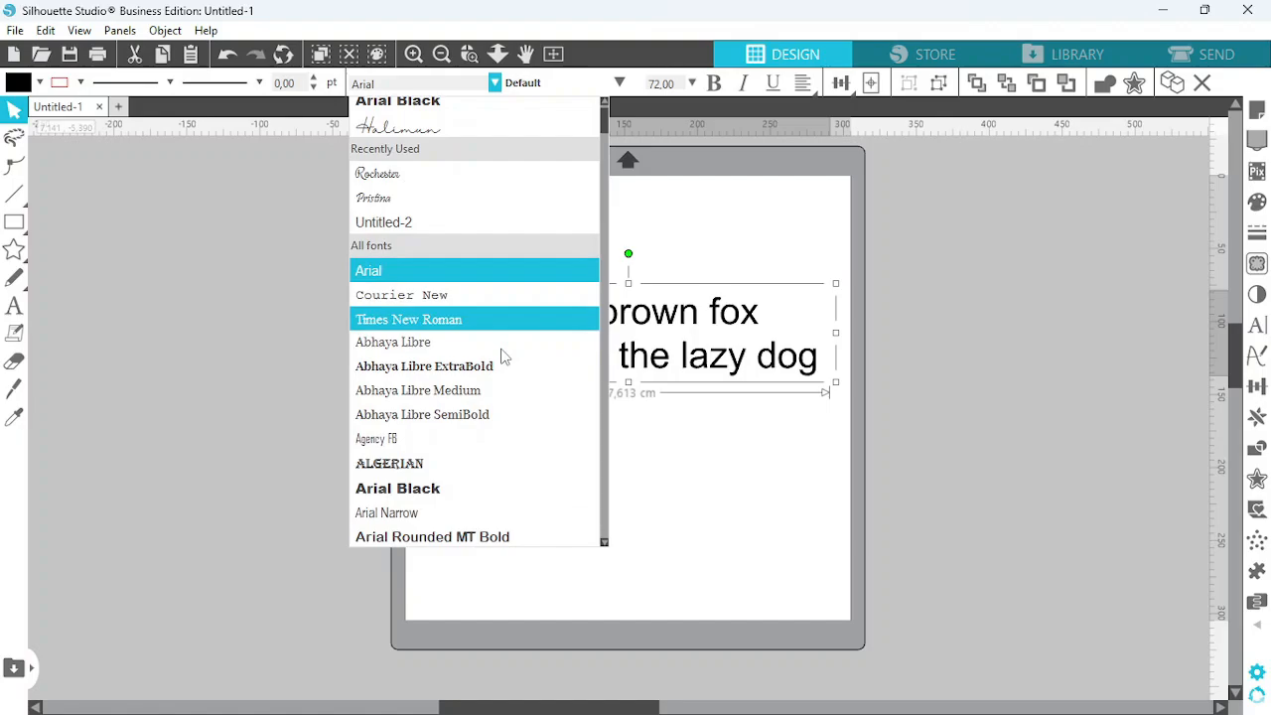
{"action": "scroll", "coordinate": [502, 355], "scroll_direction": "down", "scroll_amount": 6}
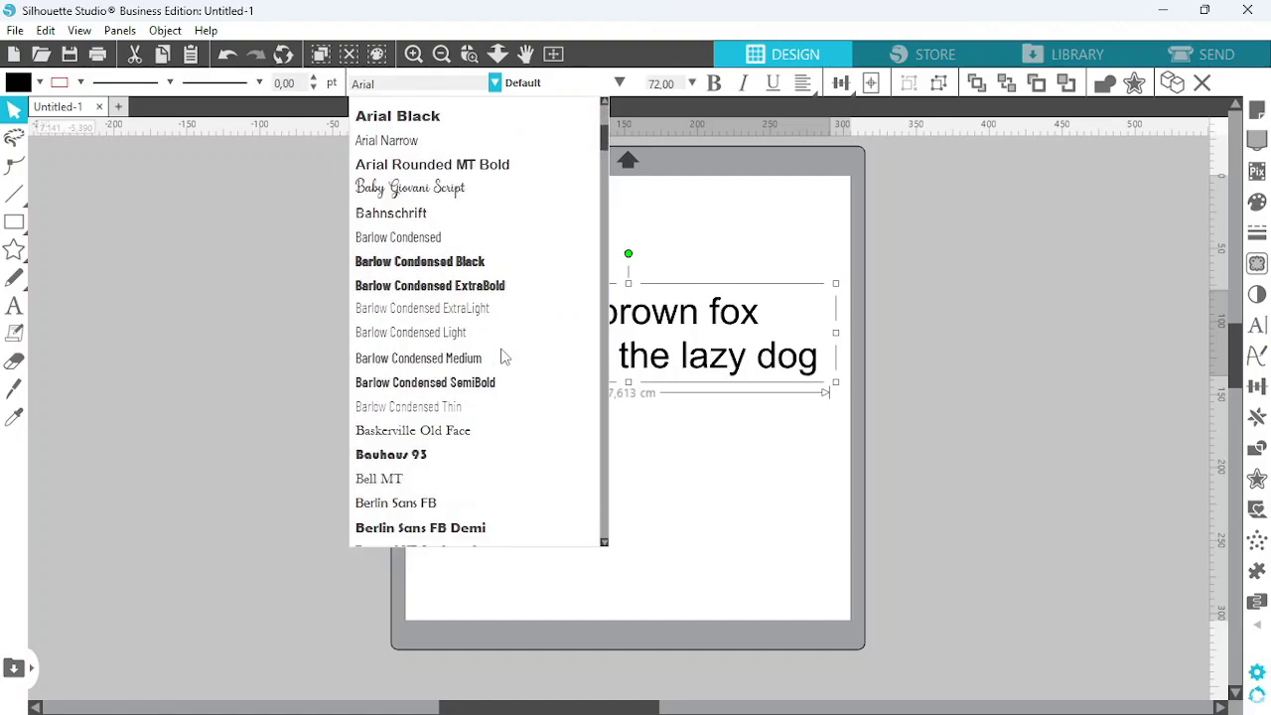
{"action": "scroll", "coordinate": [501, 357], "scroll_direction": "down", "scroll_amount": 10}
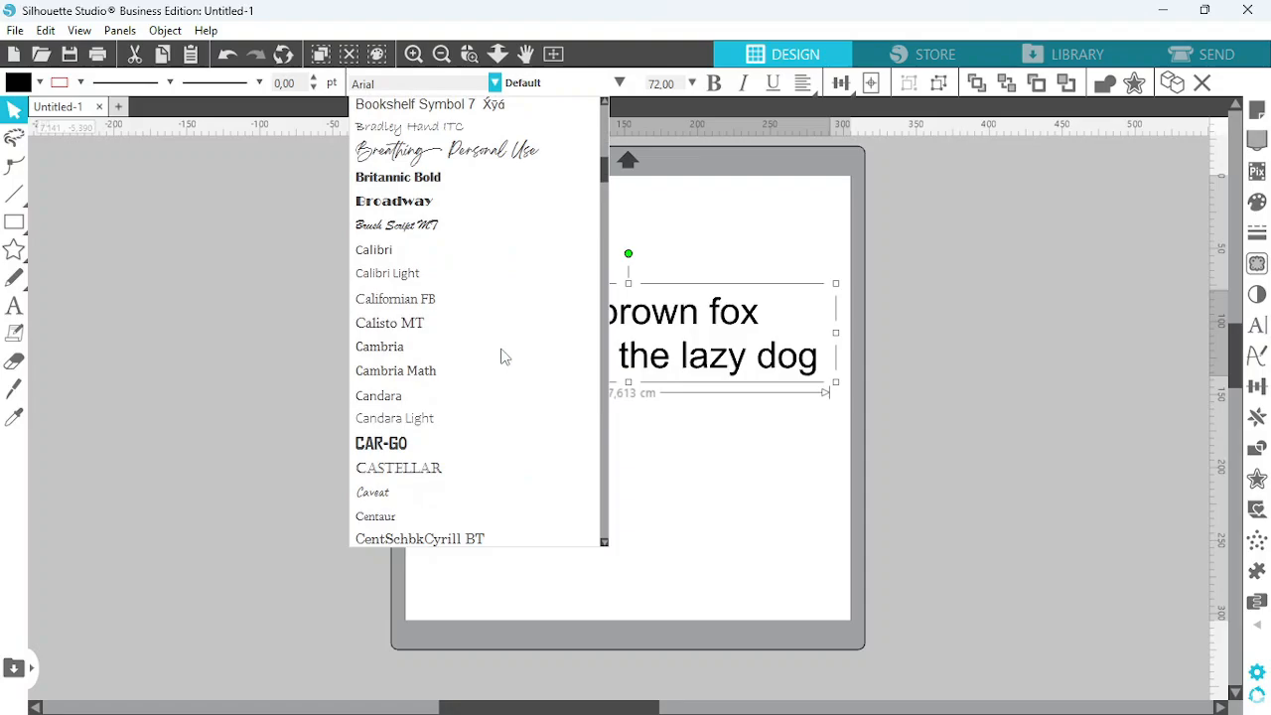
{"action": "scroll", "coordinate": [502, 356], "scroll_direction": "down", "scroll_amount": 9}
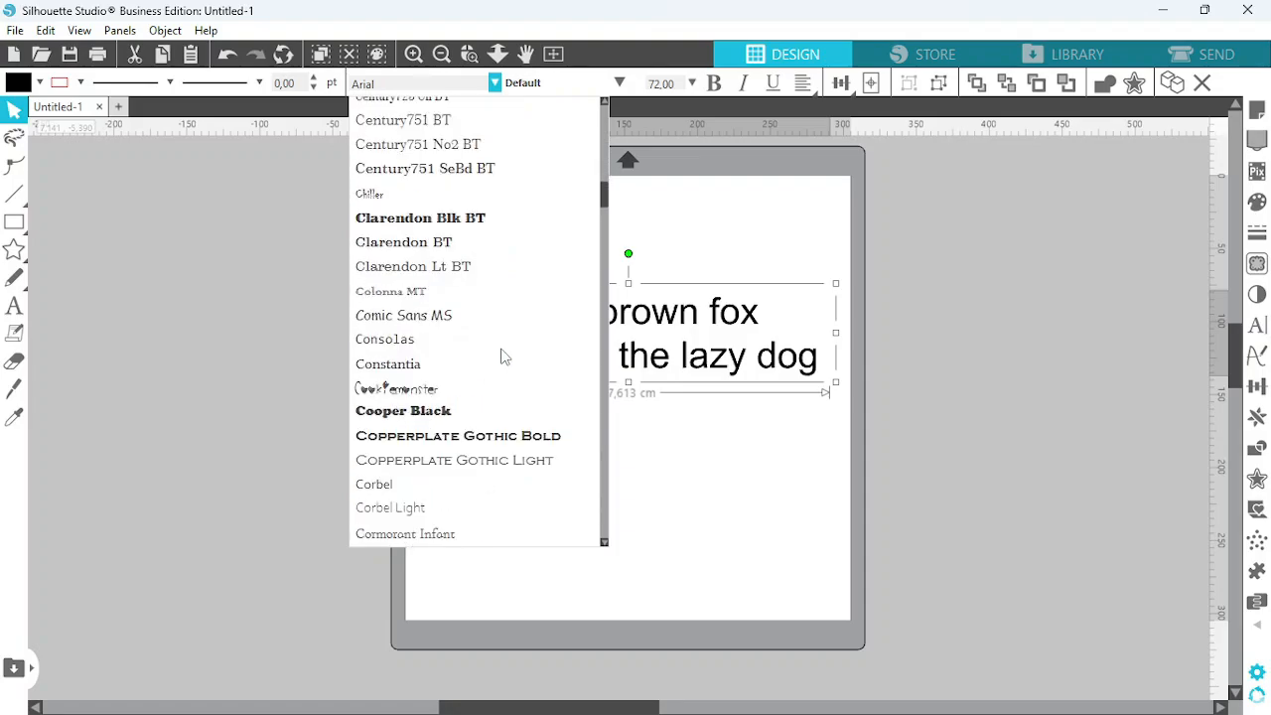
{"action": "scroll", "coordinate": [501, 356], "scroll_direction": "down", "scroll_amount": 10}
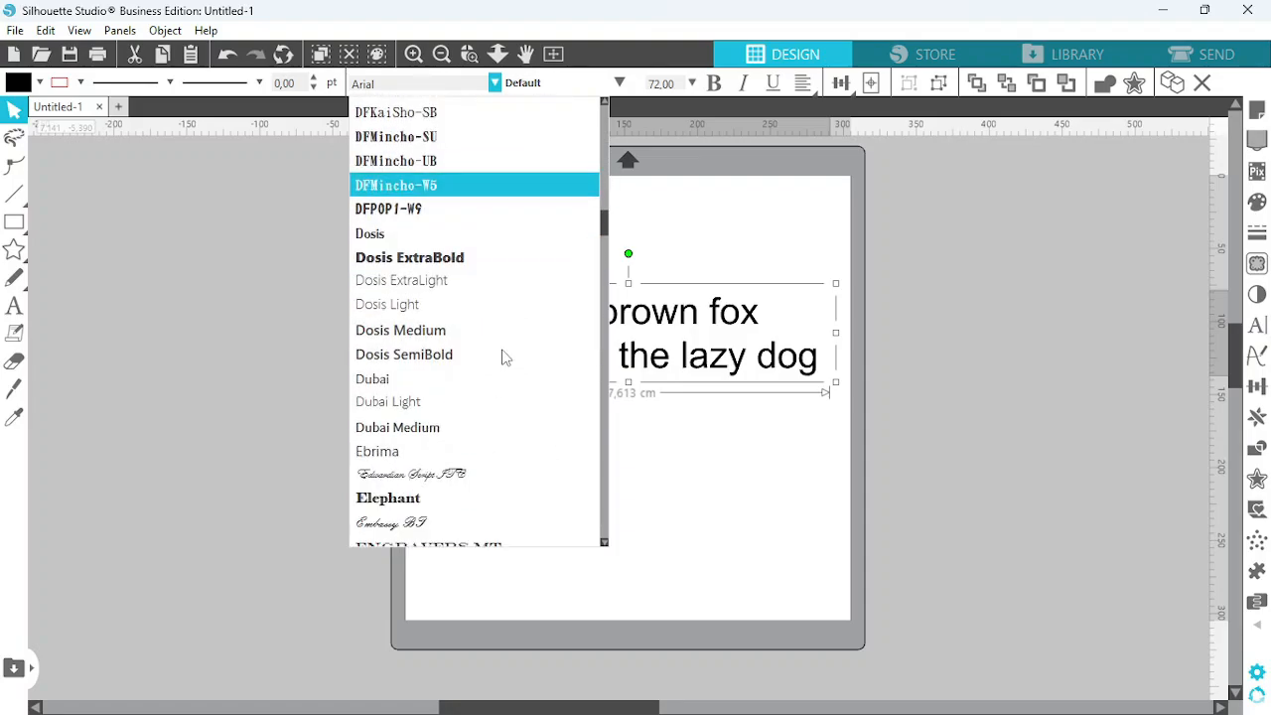
{"action": "scroll", "coordinate": [501, 358], "scroll_direction": "down", "scroll_amount": 10}
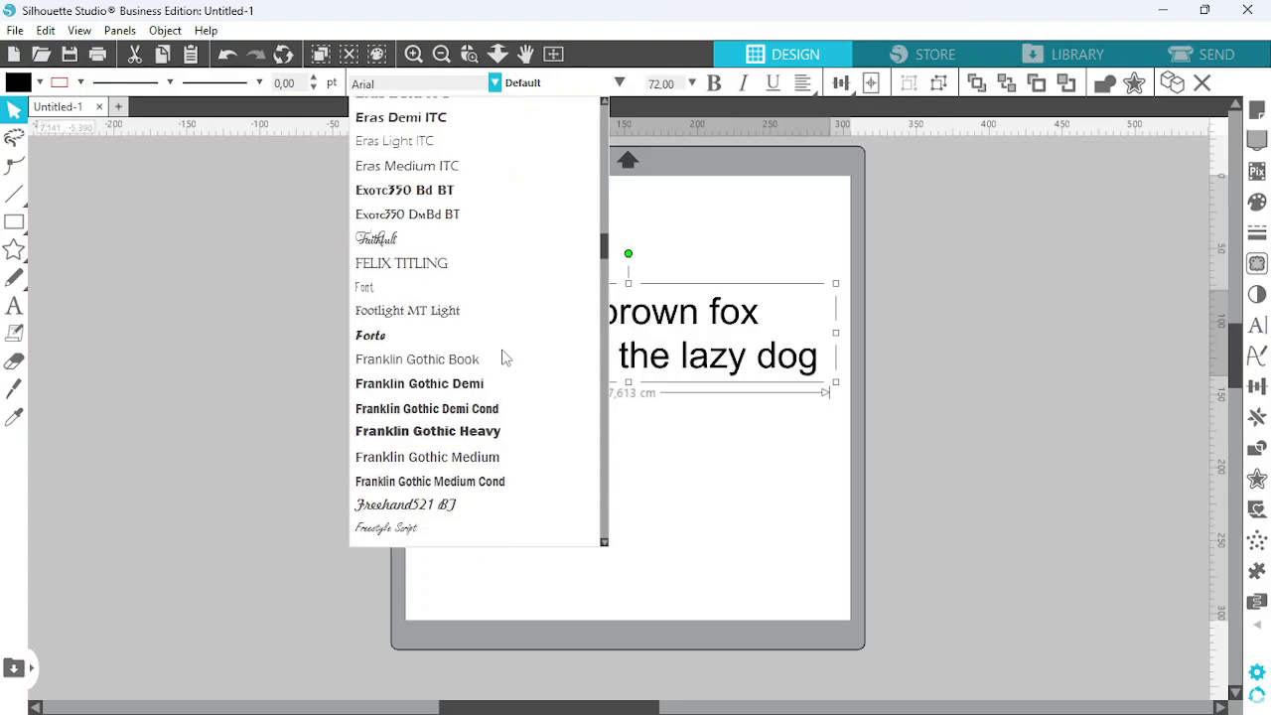
{"action": "scroll", "coordinate": [501, 358], "scroll_direction": "down", "scroll_amount": 1}
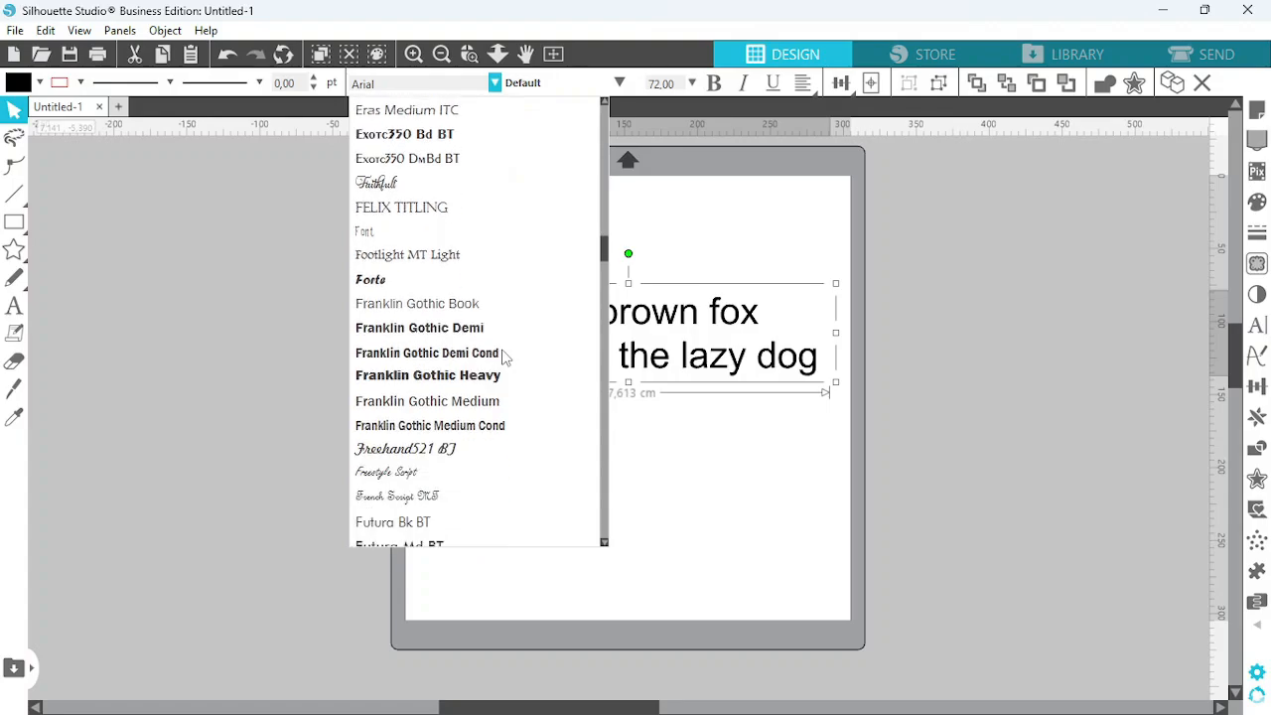
{"action": "scroll", "coordinate": [504, 357], "scroll_direction": "up", "scroll_amount": 2}
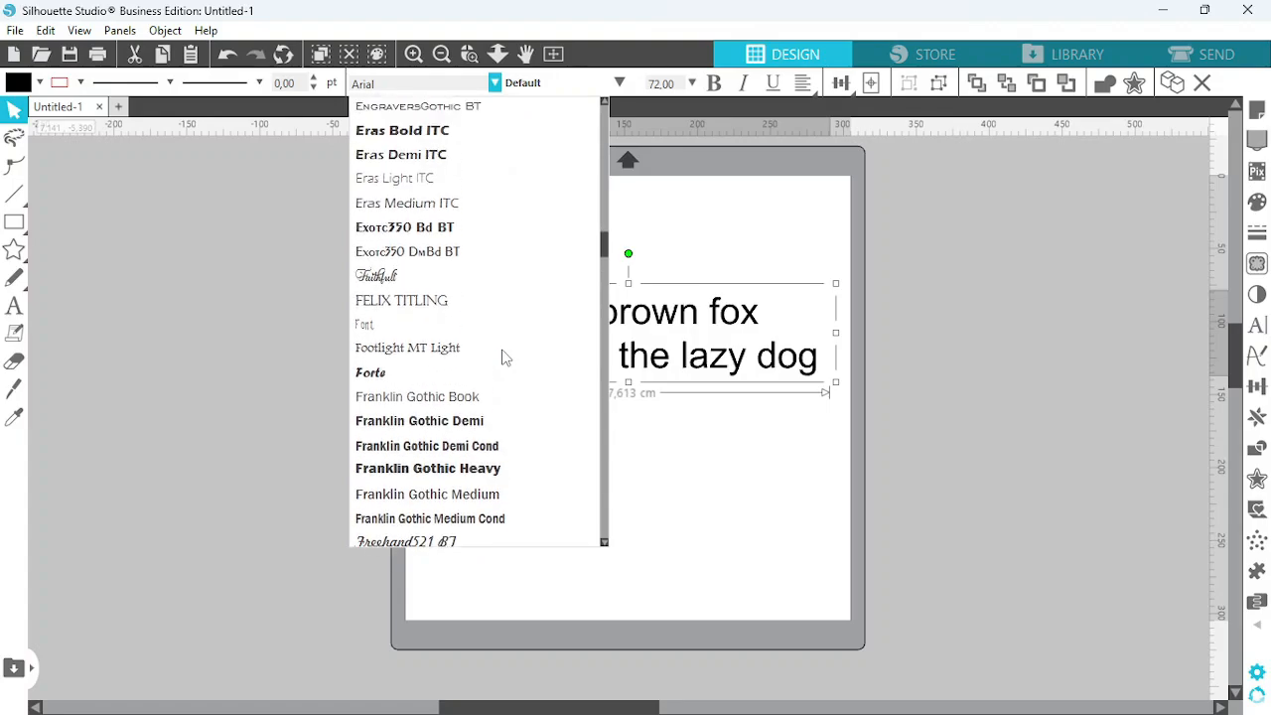
{"action": "left_click", "coordinate": [370, 328]}
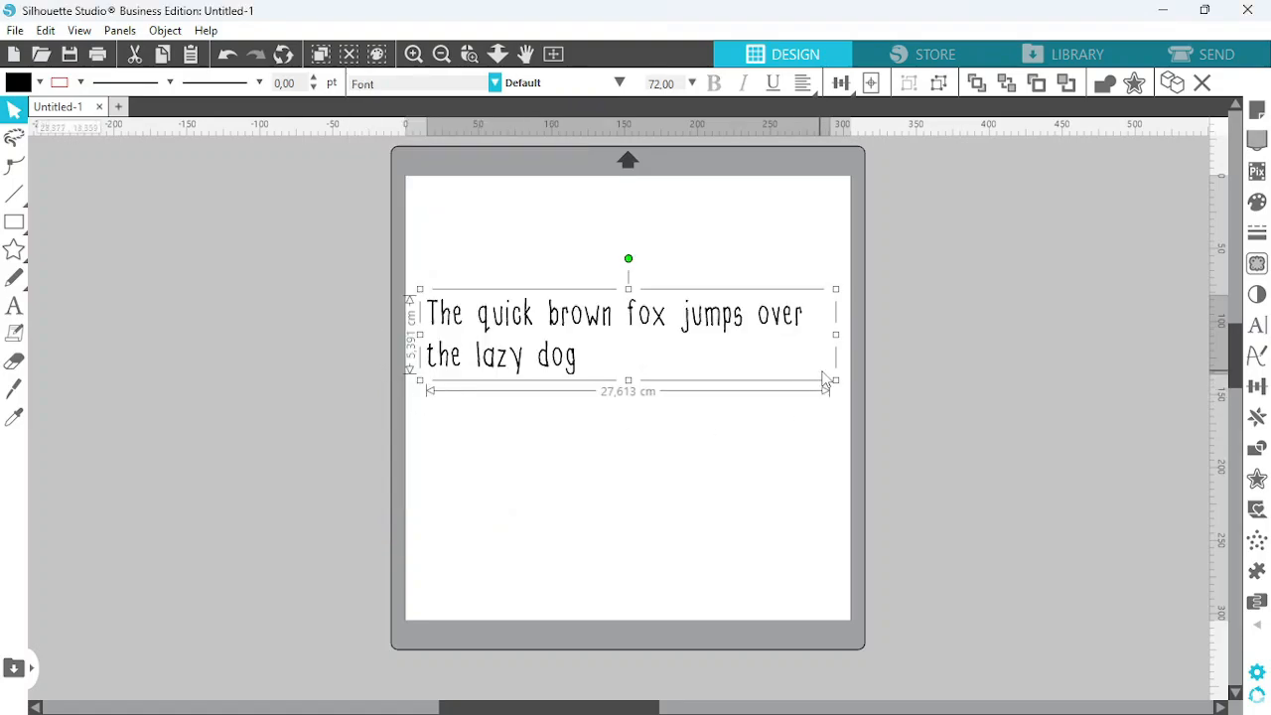
{"action": "left_click_drag", "start_coordinate": [835, 393], "coordinate": [918, 422]}
{"action": "left_click_drag", "start_coordinate": [950, 487], "coordinate": [824, 491]}
Replace the sentence with "THE QUICK BROWN FOX JUMPS OVER THE LAZY DOG" in capitals and move the text slightly higher on the page.
{"action": "double_click", "coordinate": [584, 364]}
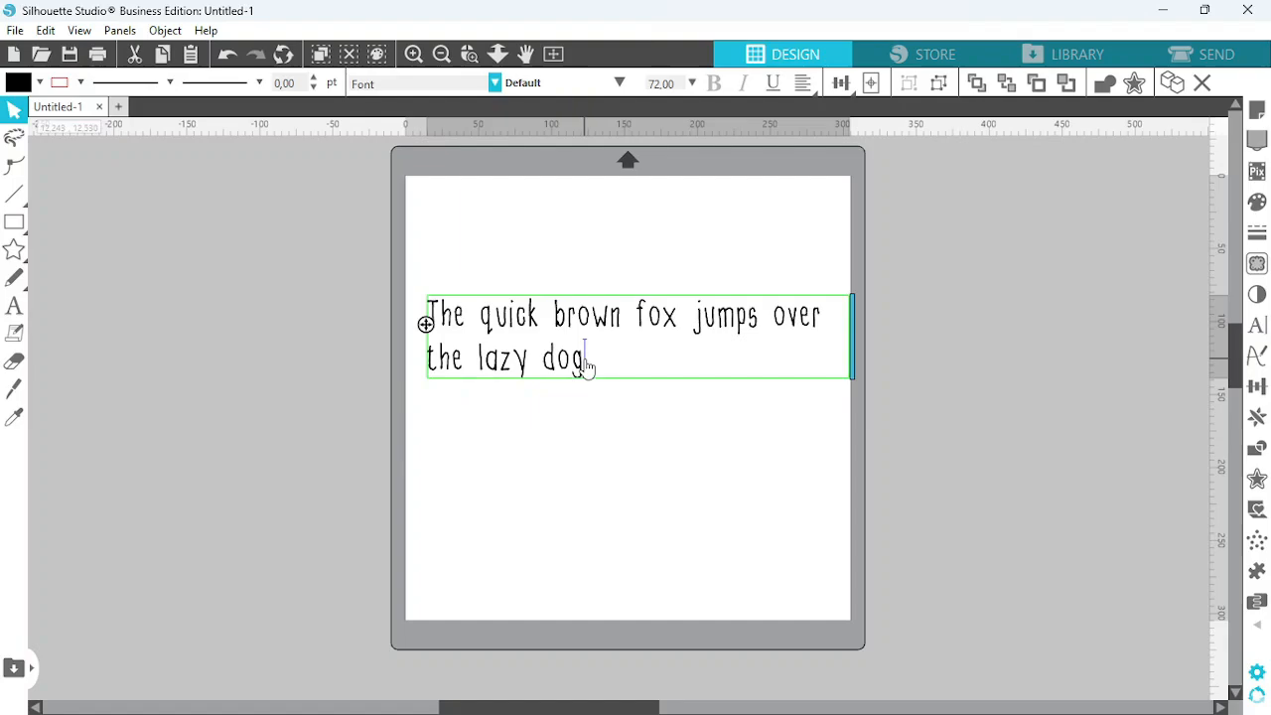
{"action": "left_click_drag", "start_coordinate": [586, 363], "coordinate": [426, 319]}
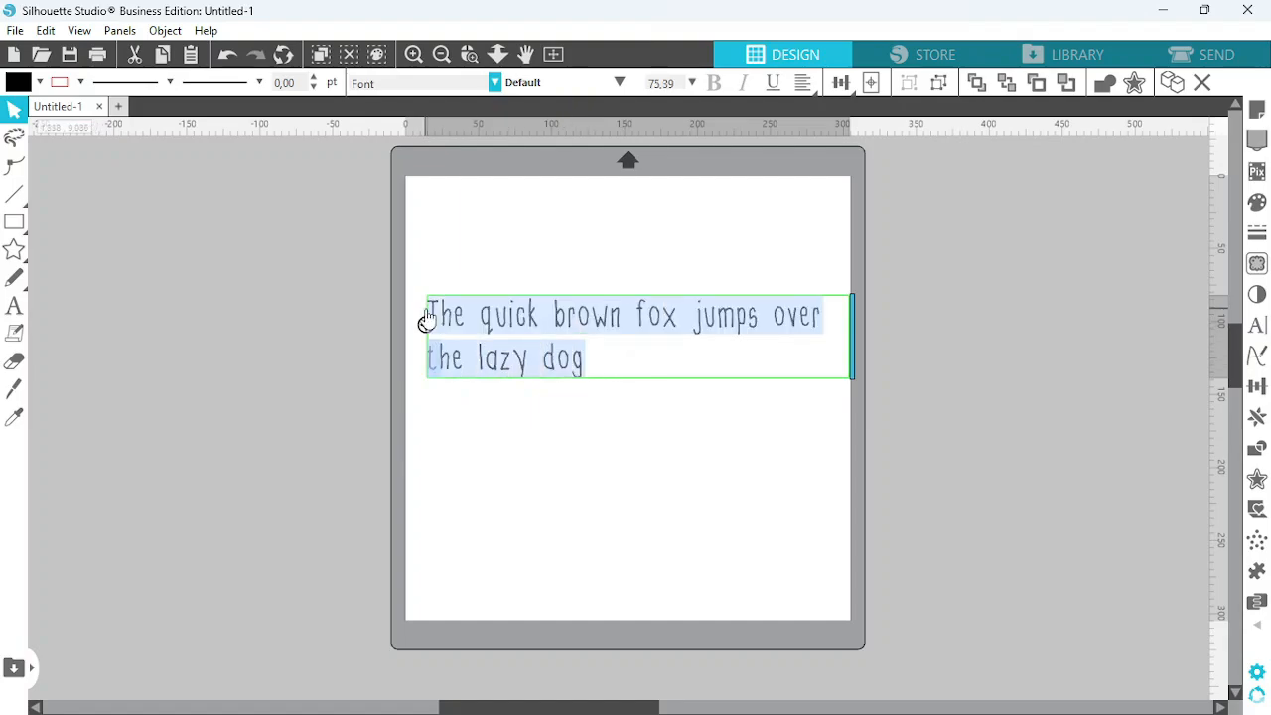
{"action": "type", "text": "THE"}
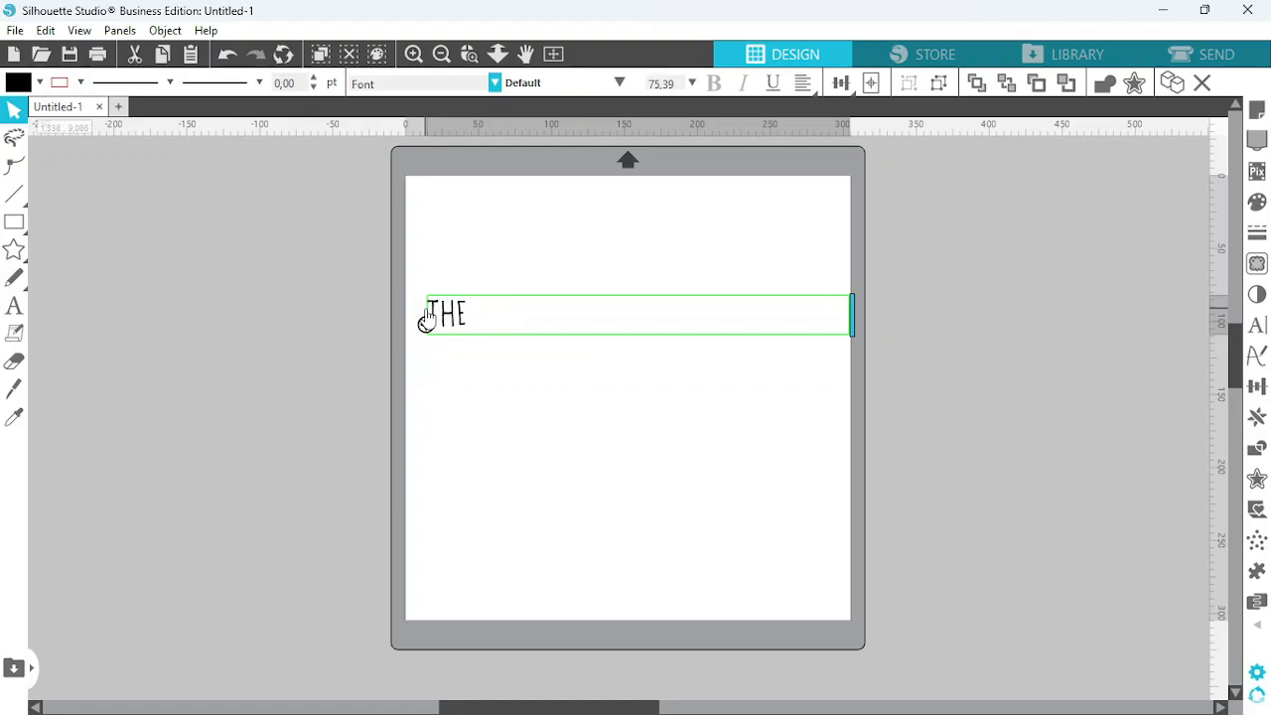
{"action": "type", "text": " QUICK BROWN"}
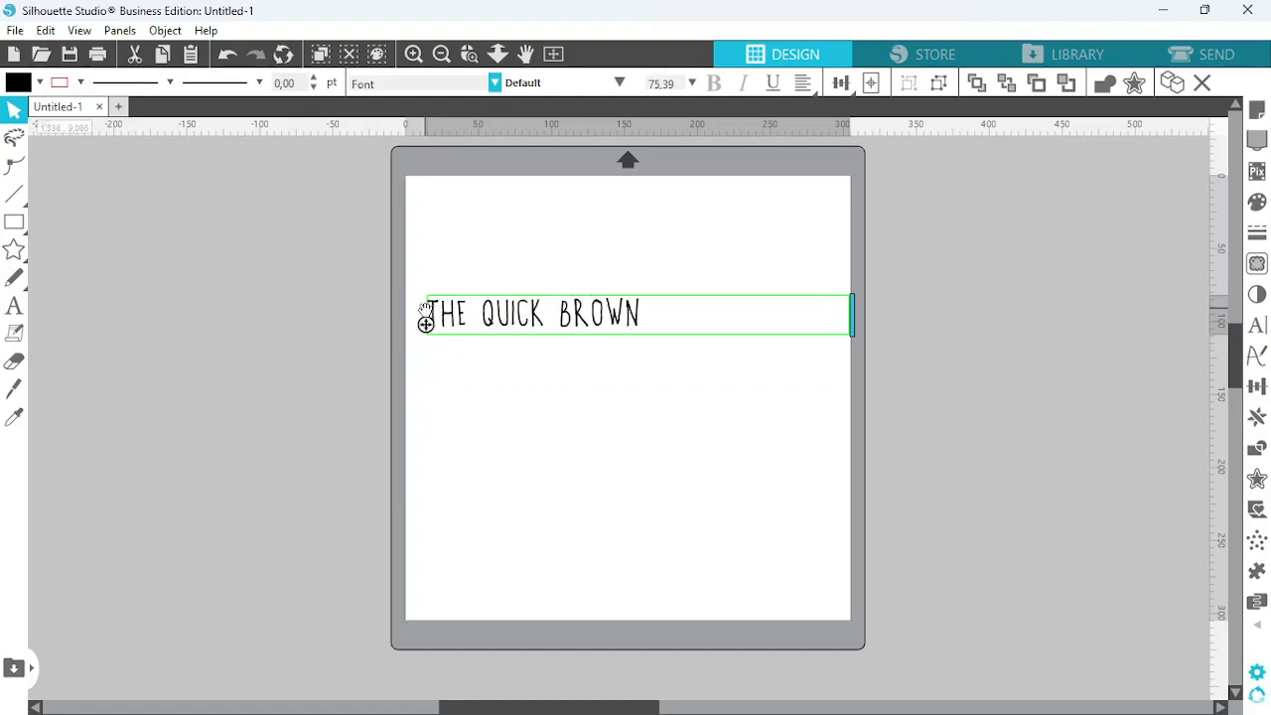
{"action": "type", "text": " FOX"}
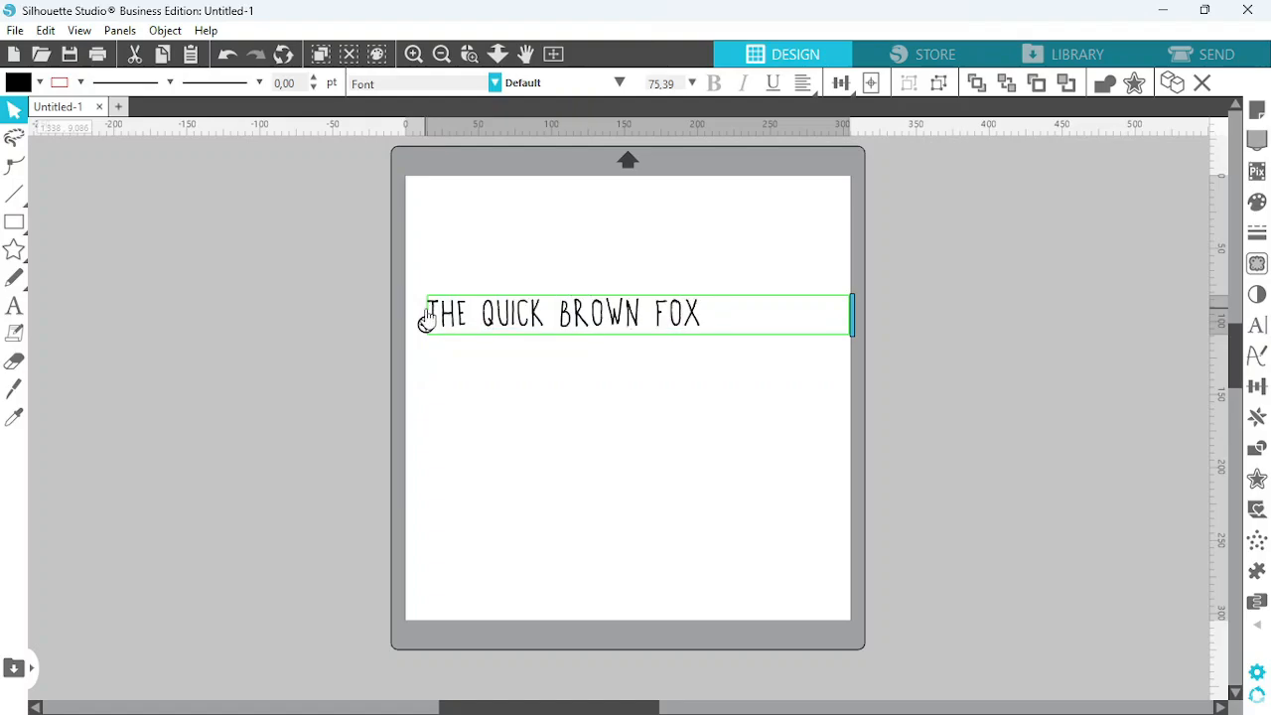
{"action": "type", "text": " JUMPS OVER"}
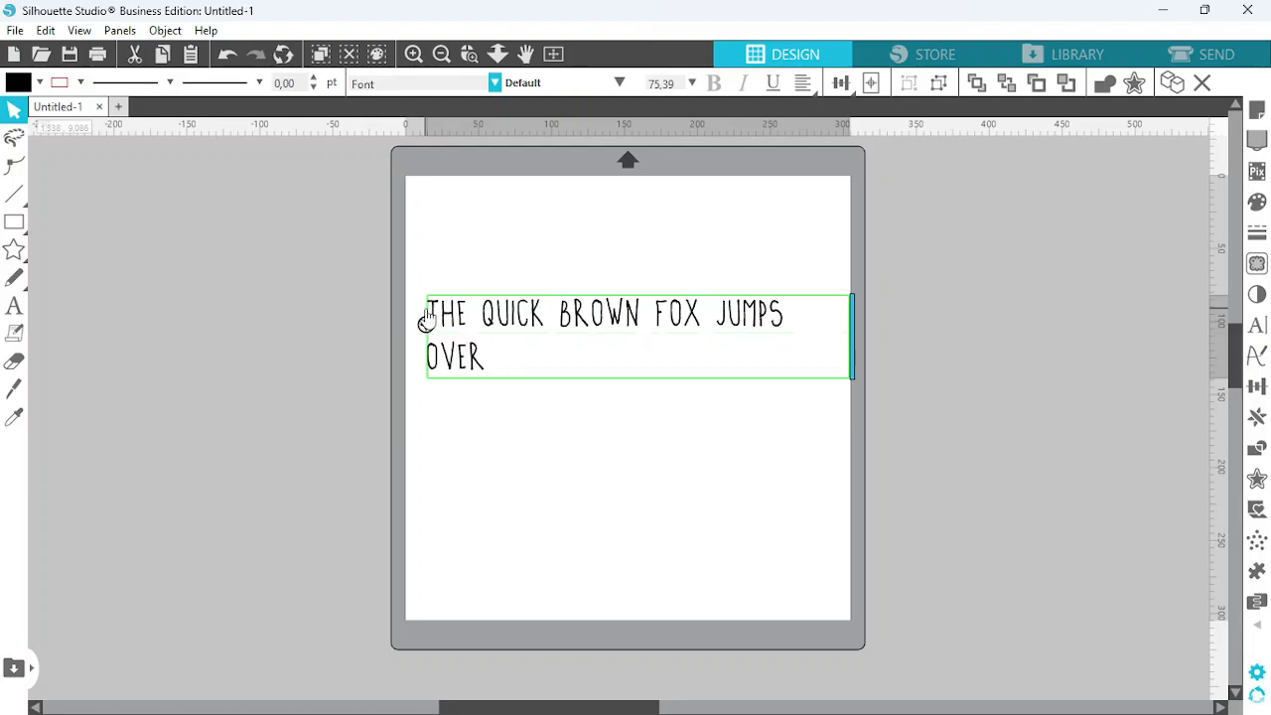
{"action": "type", "text": " THE LAZY DOG"}
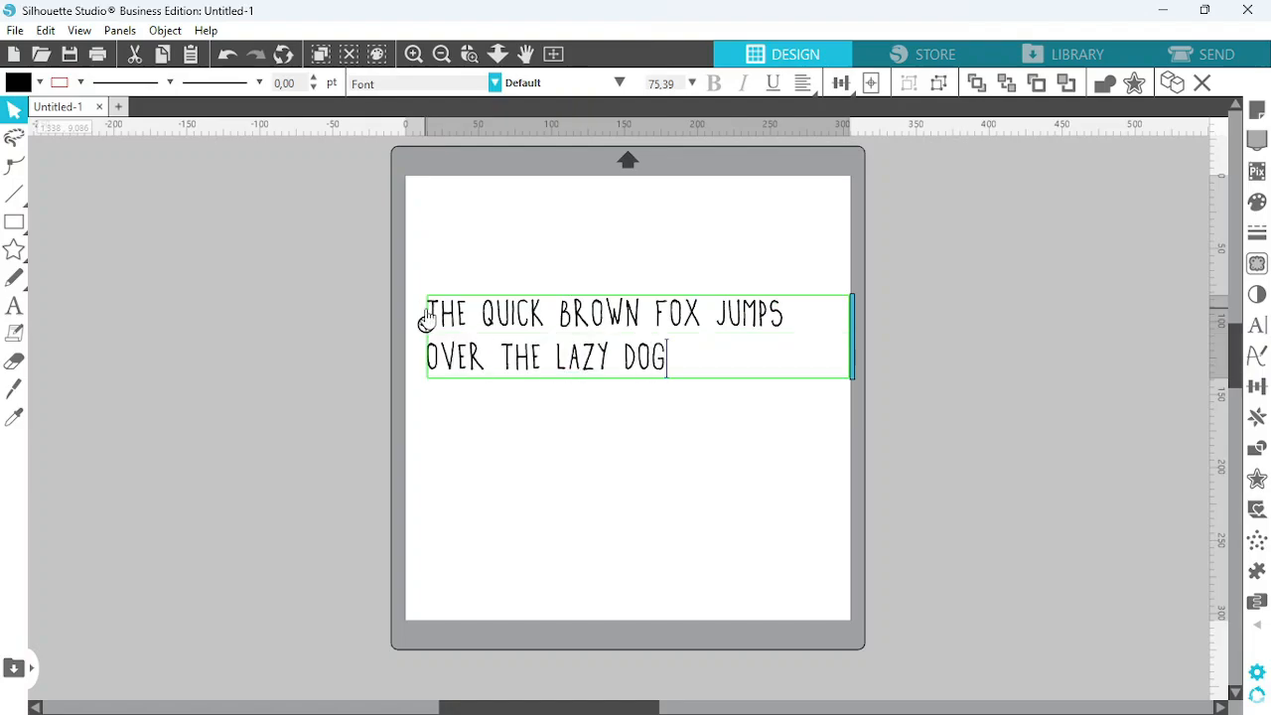
{"action": "left_click", "coordinate": [712, 493]}
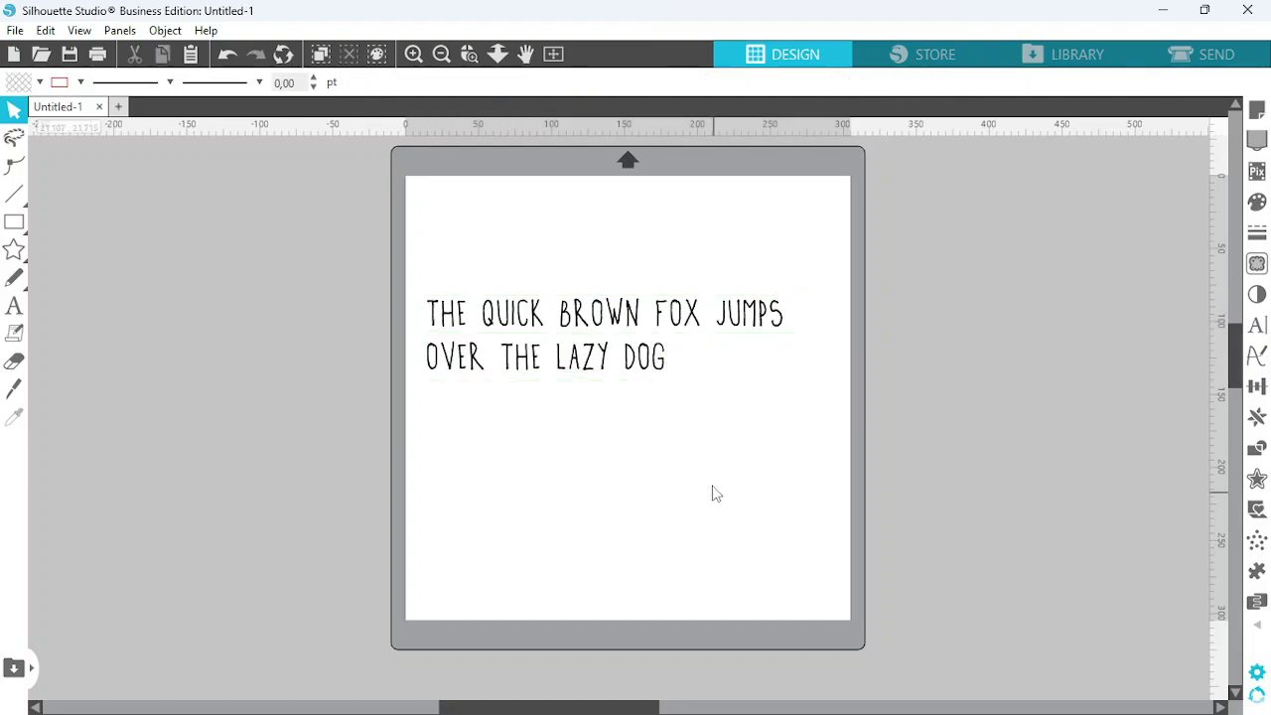
{"action": "left_click_drag", "start_coordinate": [668, 323], "coordinate": [686, 287]}
{"action": "left_click", "coordinate": [675, 280]}
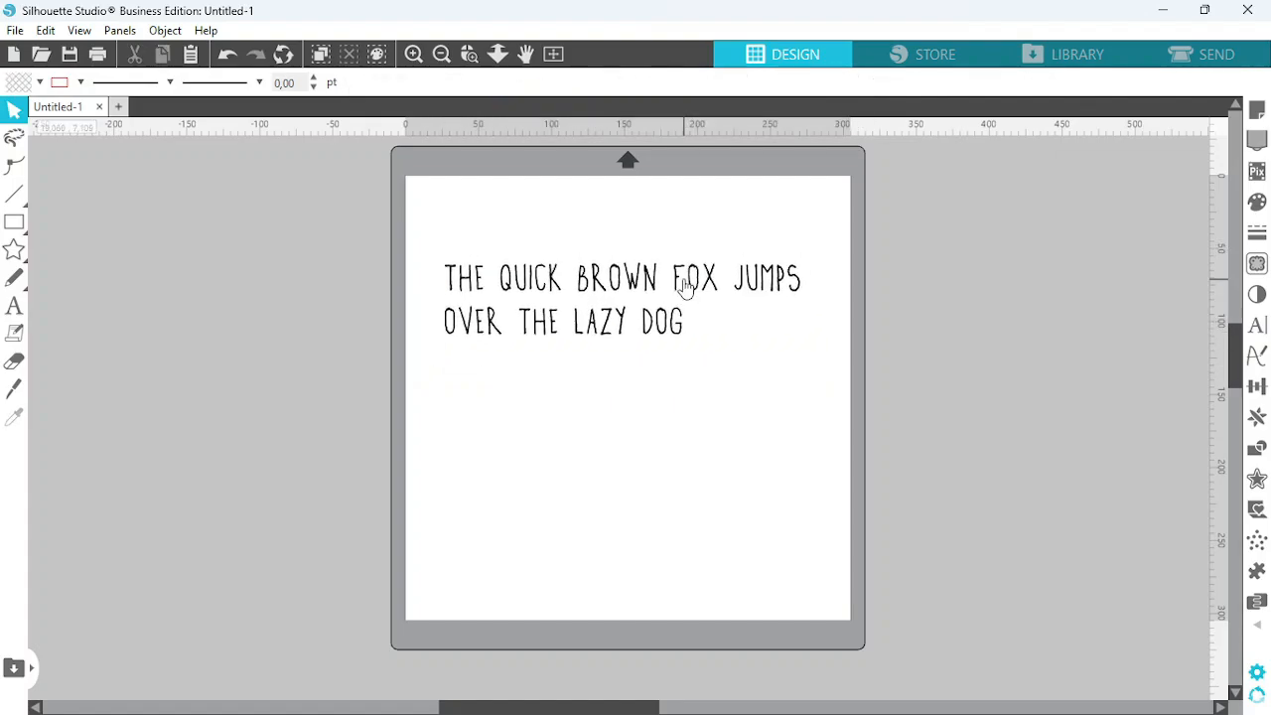